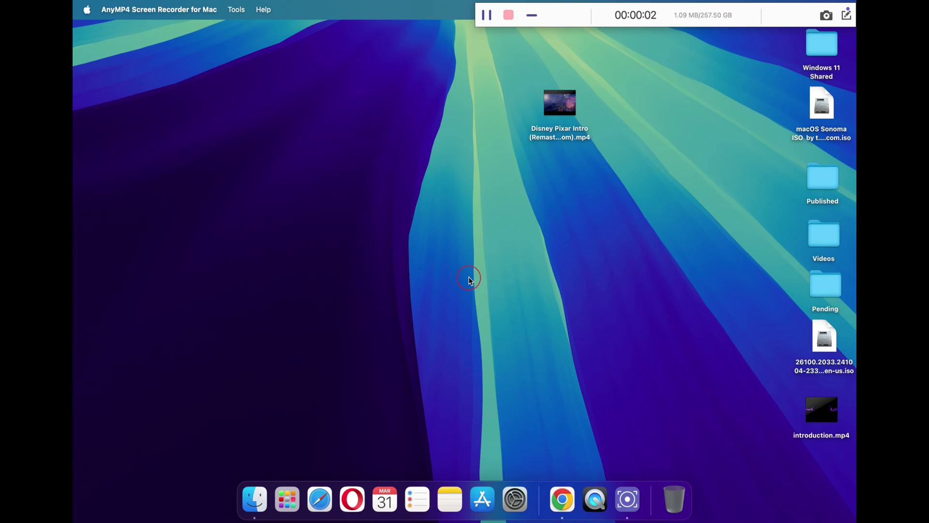
# Check the Mac's hardware overview and full macOS build number in About This Mac.
pyautogui.click(87, 10)
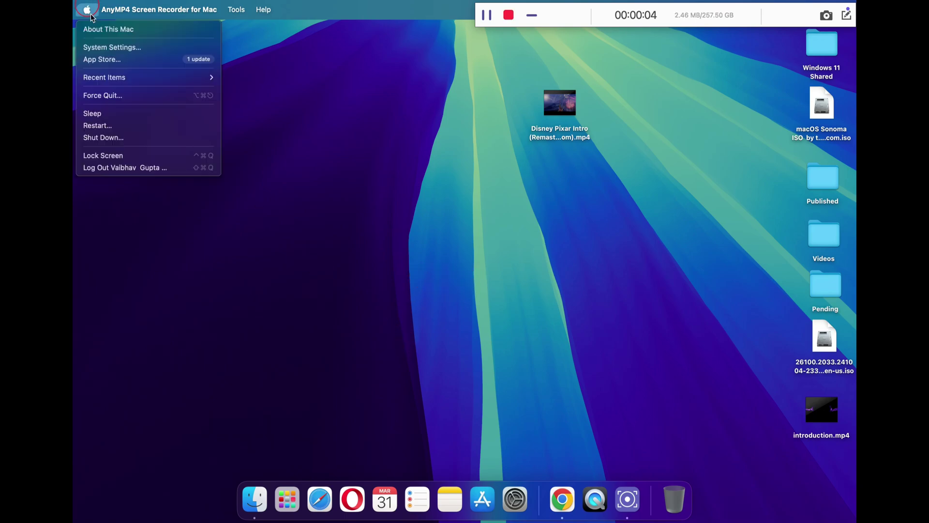
pyautogui.click(321, 136)
pyautogui.click(455, 215)
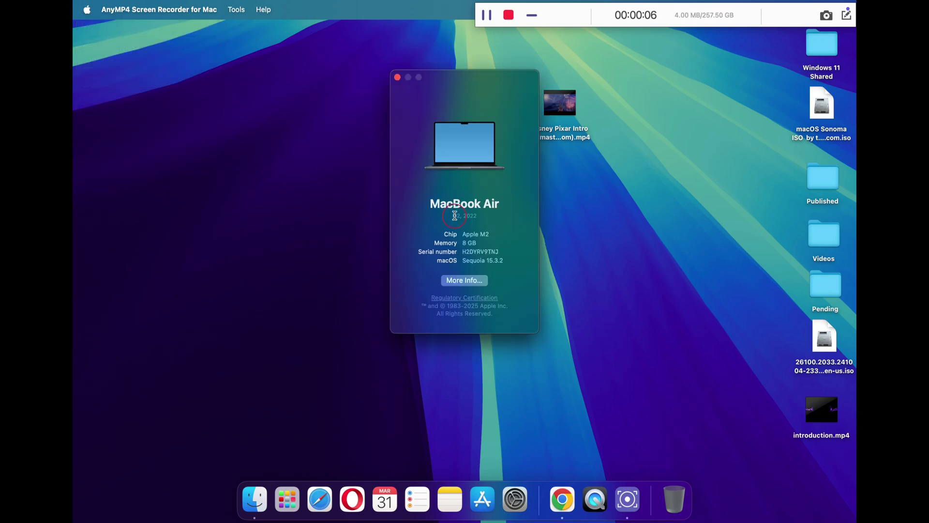
pyautogui.click(463, 261)
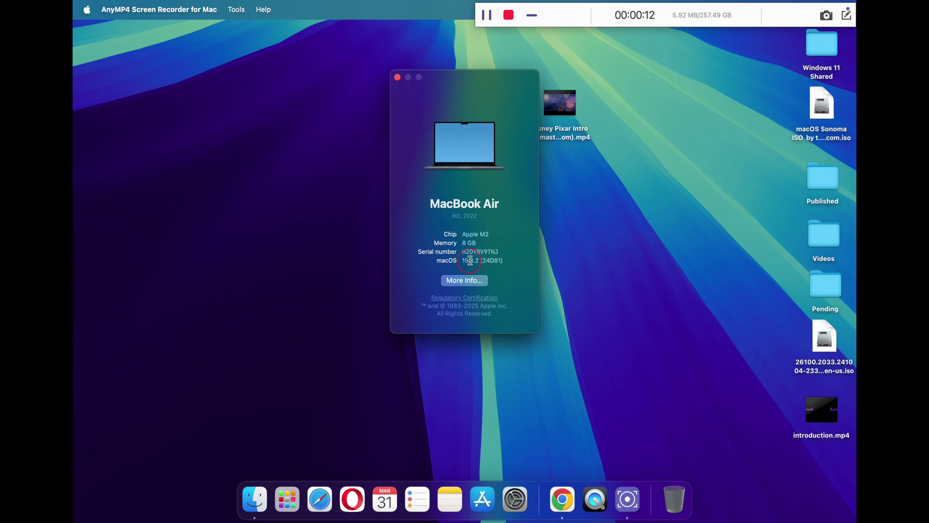
pyautogui.click(397, 78)
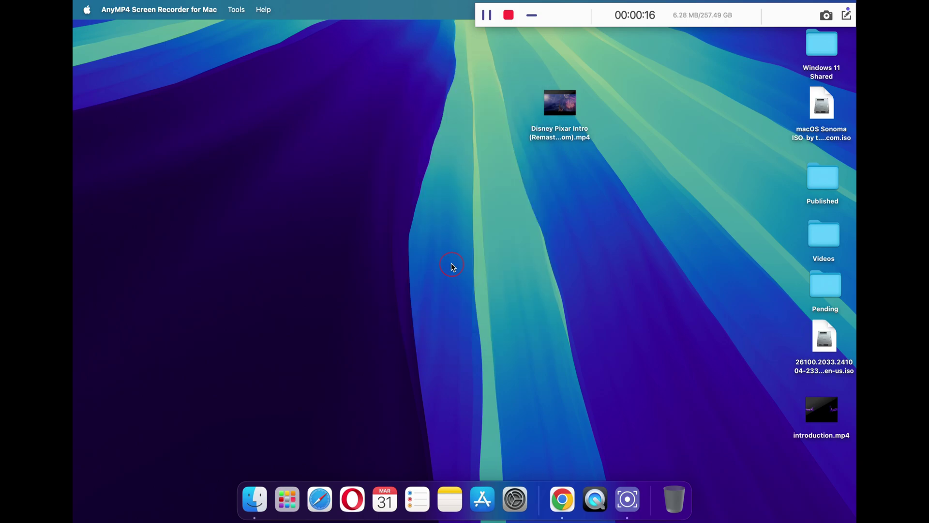
# Search Chrome for 'live wallpaper for pc', scroll through the results, and show the desktop.
pyautogui.click(562, 499)
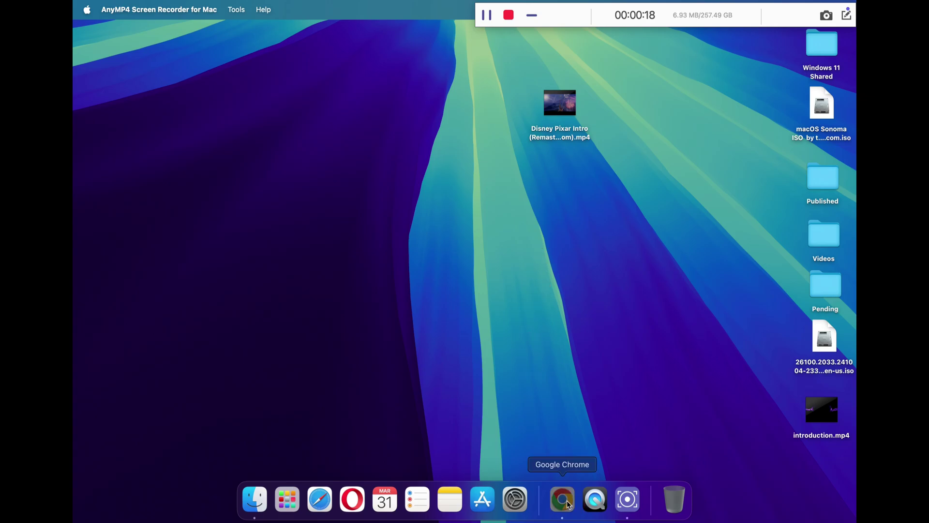
pyautogui.write('live')
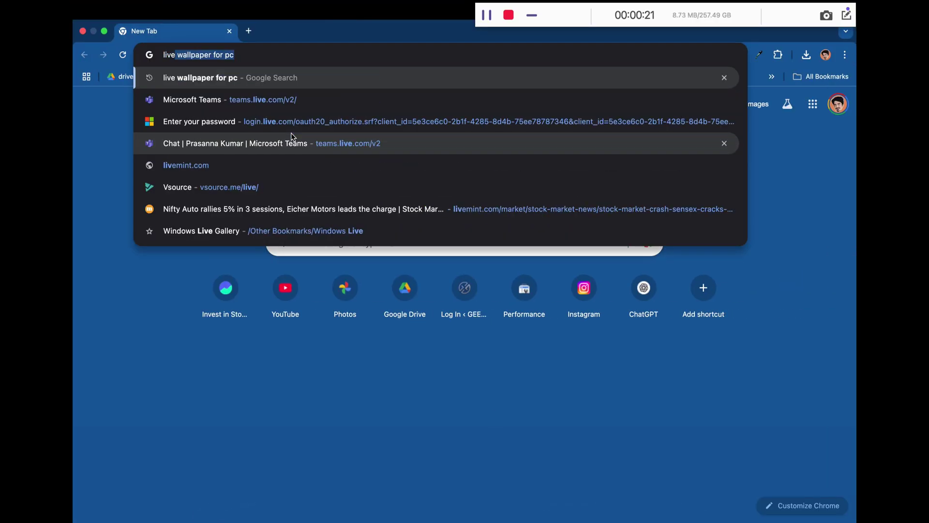
pyautogui.press('Return')
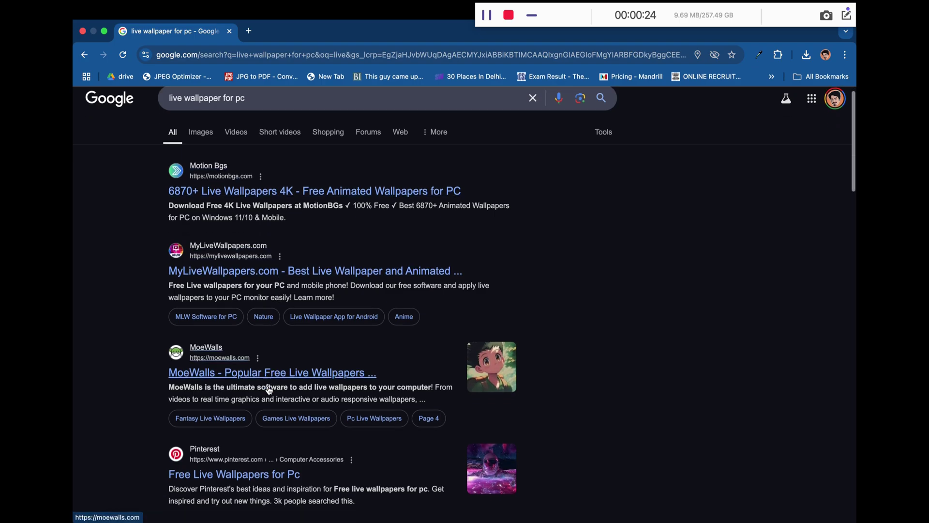
pyautogui.scroll(-5, 265, 387)
pyautogui.scroll(-3, 257, 401)
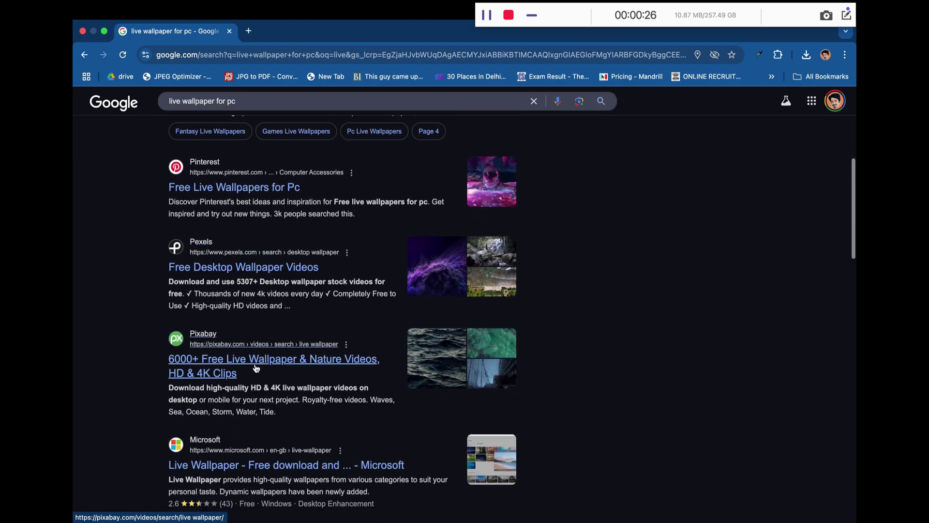
pyautogui.press('F11')
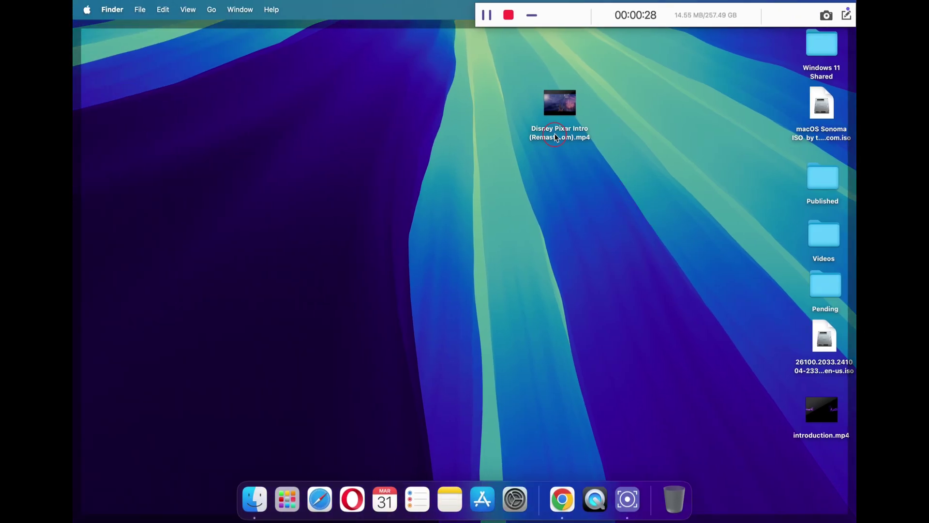
# Move the Disney Pixar Intro video lower on the desktop, keeping its name, and return to Chrome.
pyautogui.moveTo(560, 106); pyautogui.dragTo(576, 272)
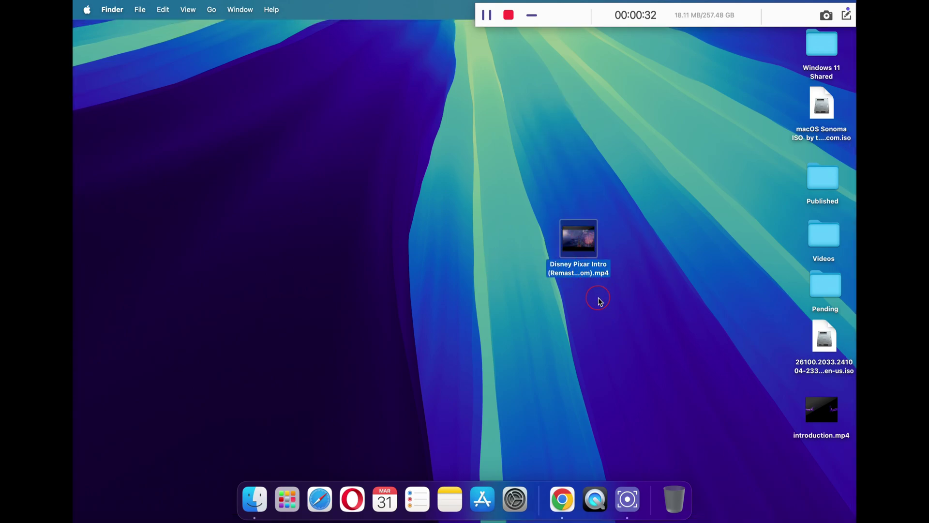
pyautogui.click(604, 275)
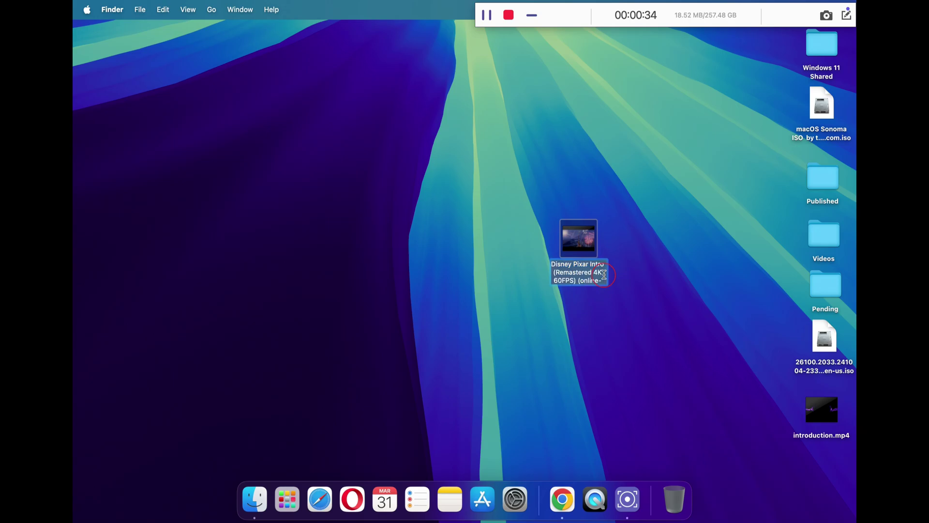
pyautogui.click(565, 293)
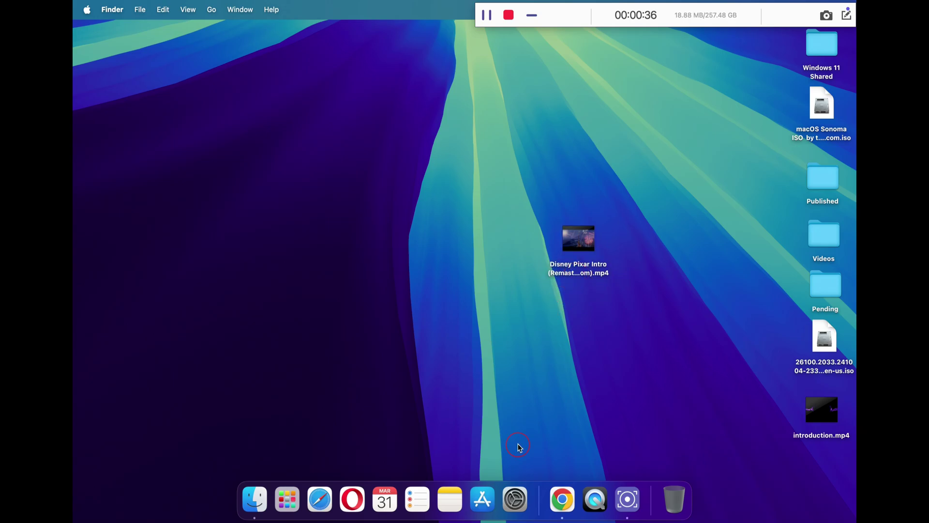
pyautogui.click(561, 499)
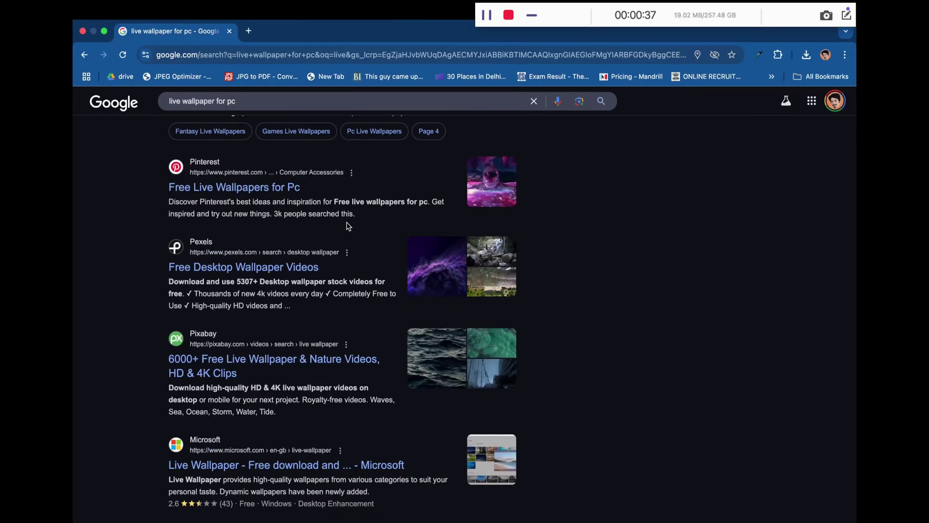
# In a new tab, search 'mp4 to mov' and open CloudConvert's MP4 to MOV Converter page.
pyautogui.click(249, 31)
pyautogui.write('mp4')
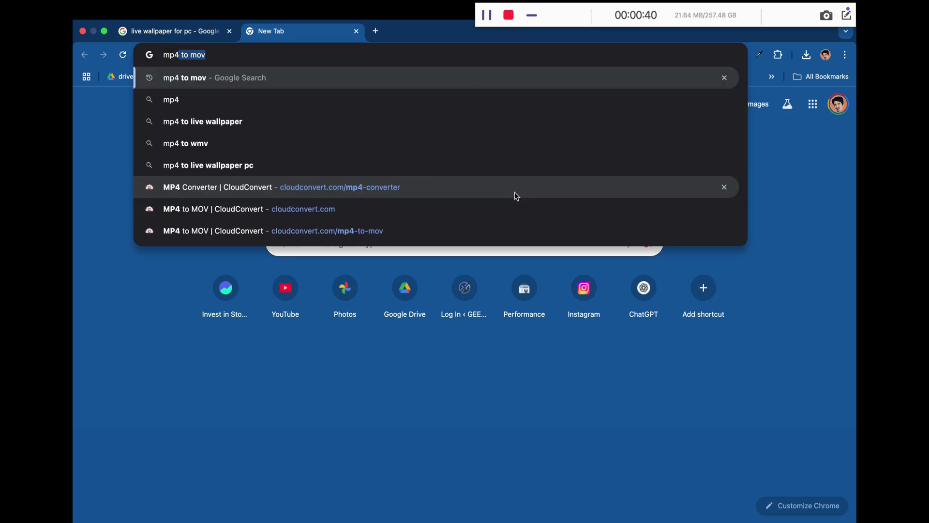
pyautogui.press('Return')
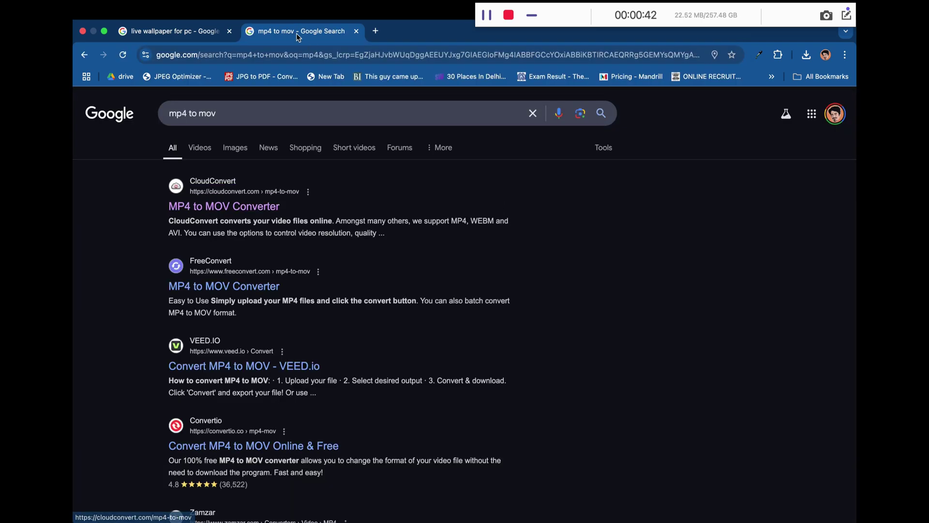
pyautogui.click(231, 122)
pyautogui.press('Escape')
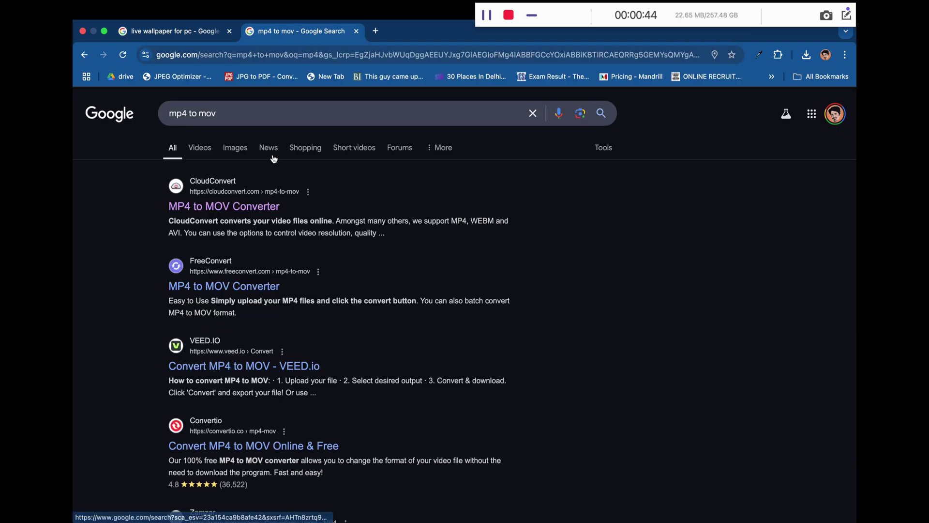
pyautogui.click(219, 207)
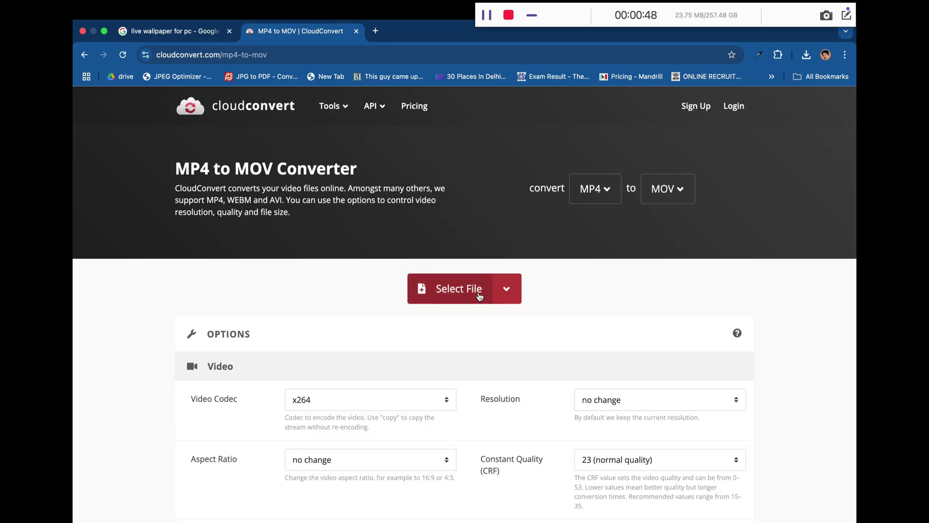
# Upload the Disney Pixar Intro video to CloudConvert and convert it to MOV.
pyautogui.click(479, 293)
pyautogui.click(478, 281)
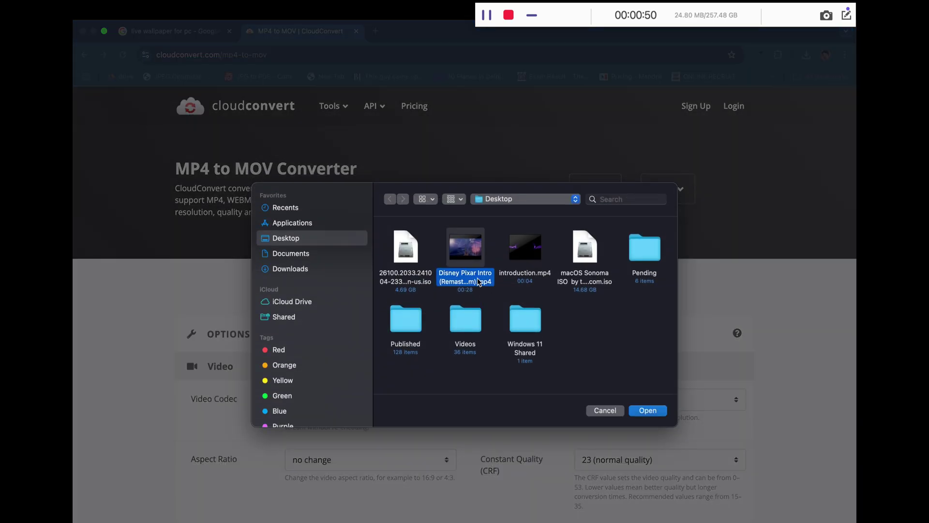
pyautogui.click(647, 410)
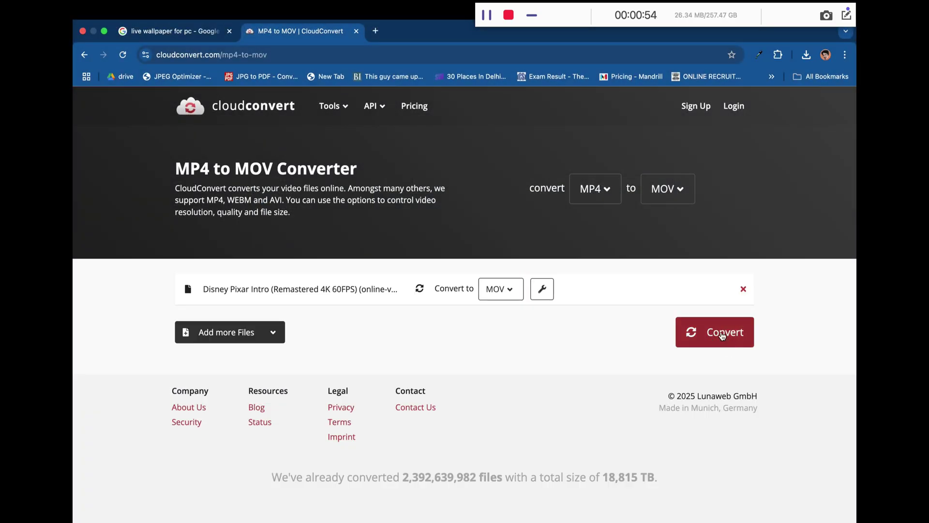
pyautogui.click(718, 334)
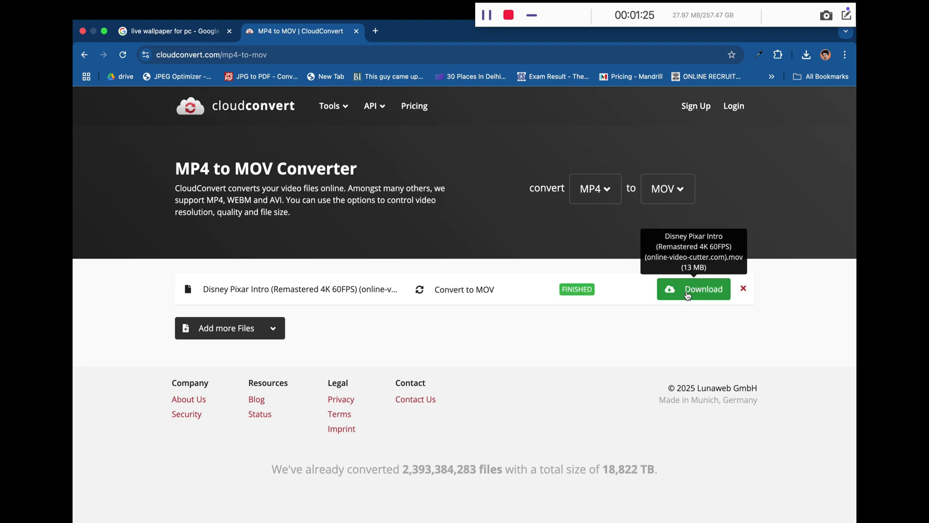
# Download the converted file and save it to the Desktop as final.mov.
pyautogui.click(675, 290)
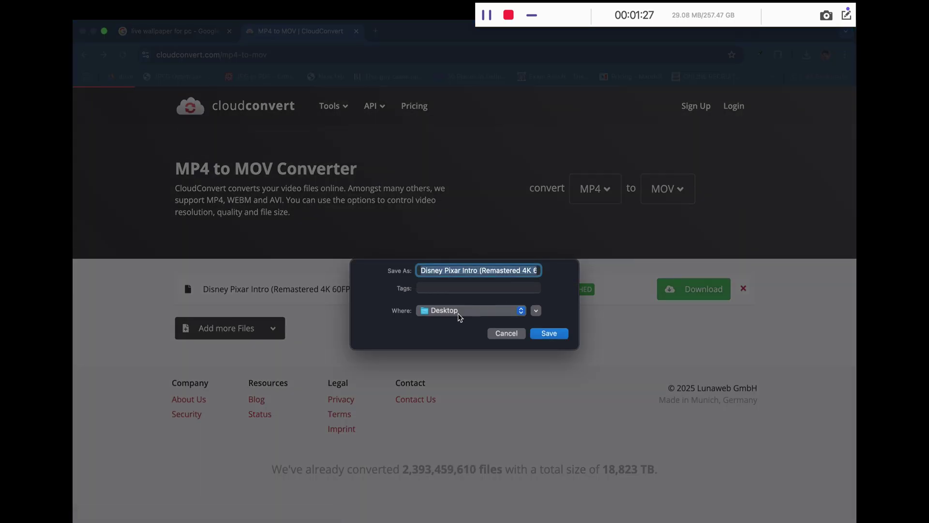
pyautogui.write('final.mov')
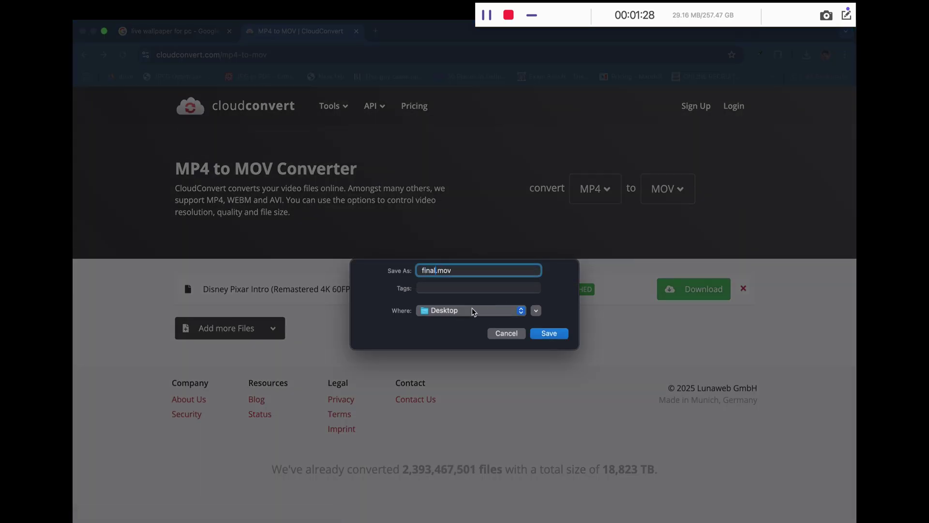
pyautogui.doubleClick(462, 266)
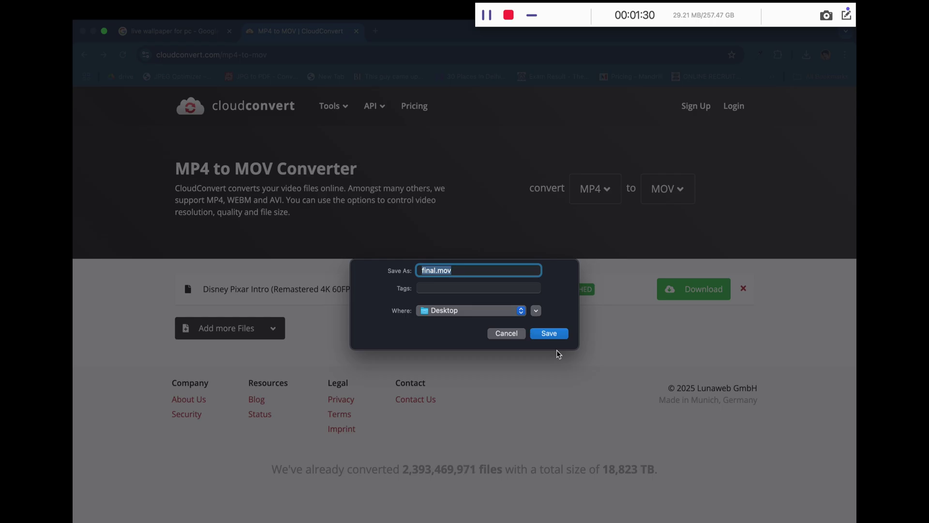
pyautogui.click(549, 334)
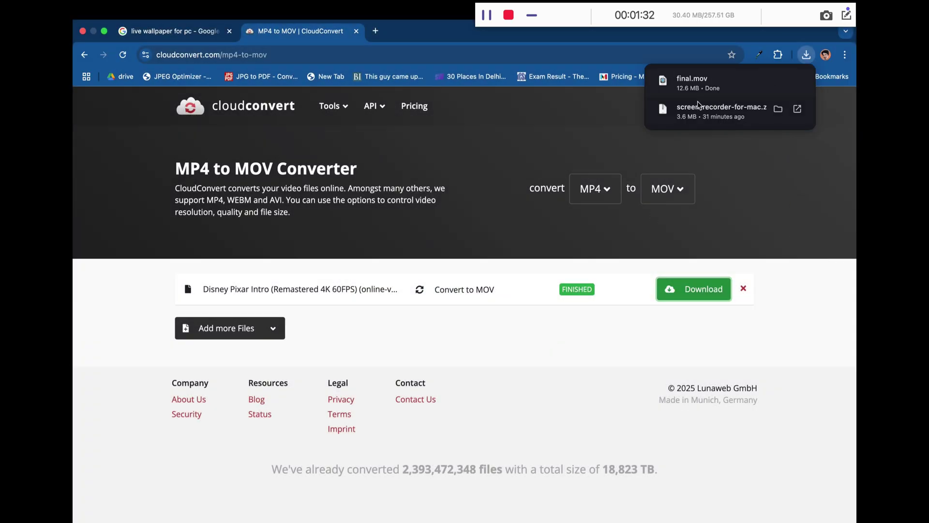
pyautogui.press('F11')
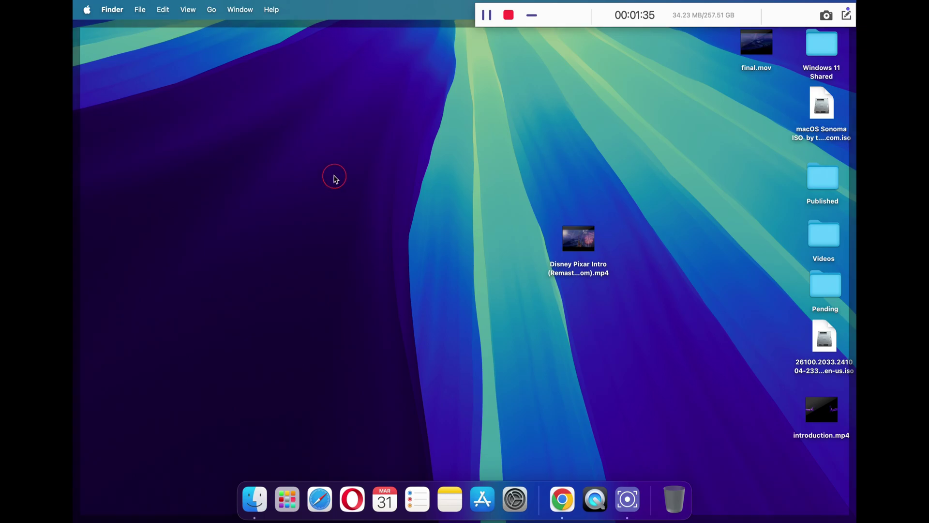
# Open a new Finder window at the Computer level and open Macintosh HD.
pyautogui.click(256, 504)
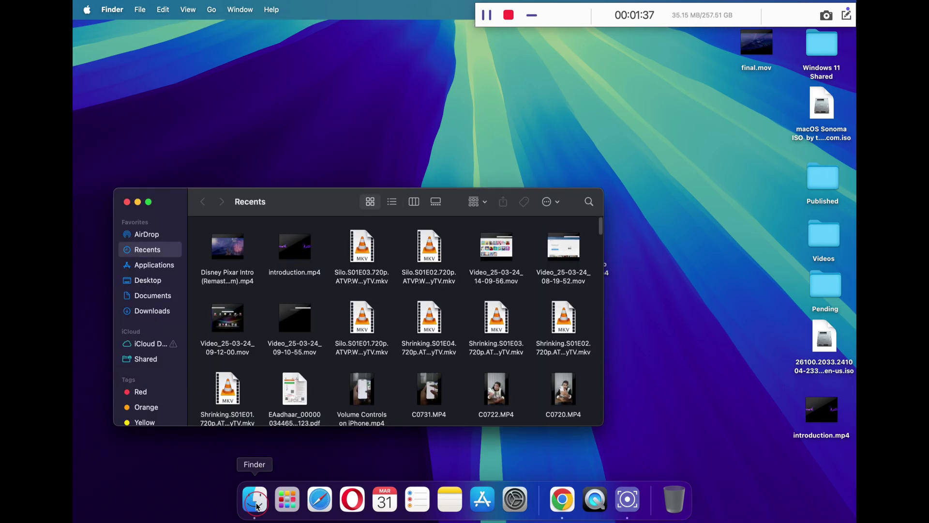
pyautogui.click(213, 9)
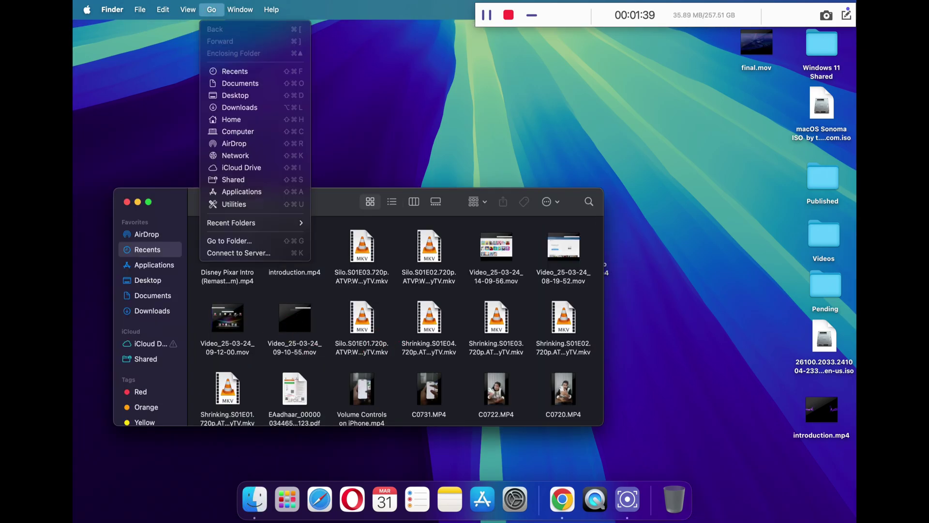
pyautogui.click(236, 131)
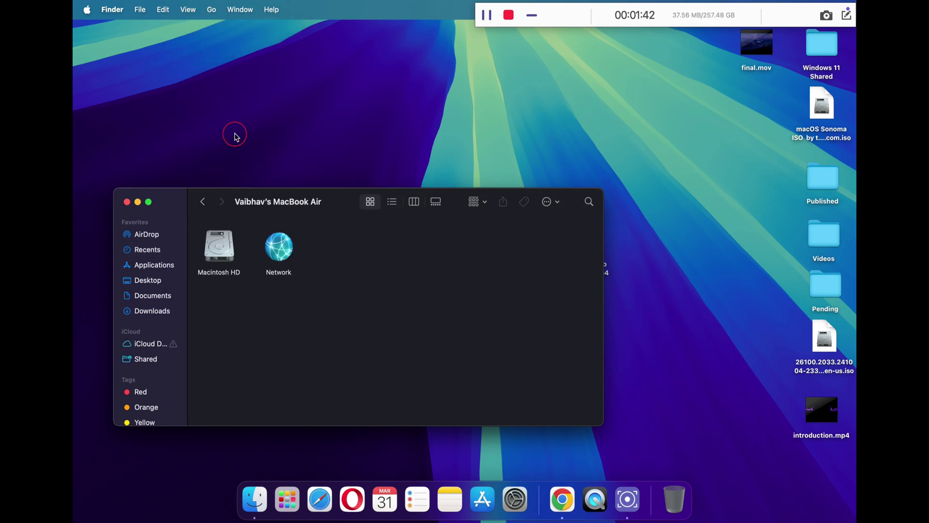
pyautogui.moveTo(290, 208); pyautogui.dragTo(411, 128)
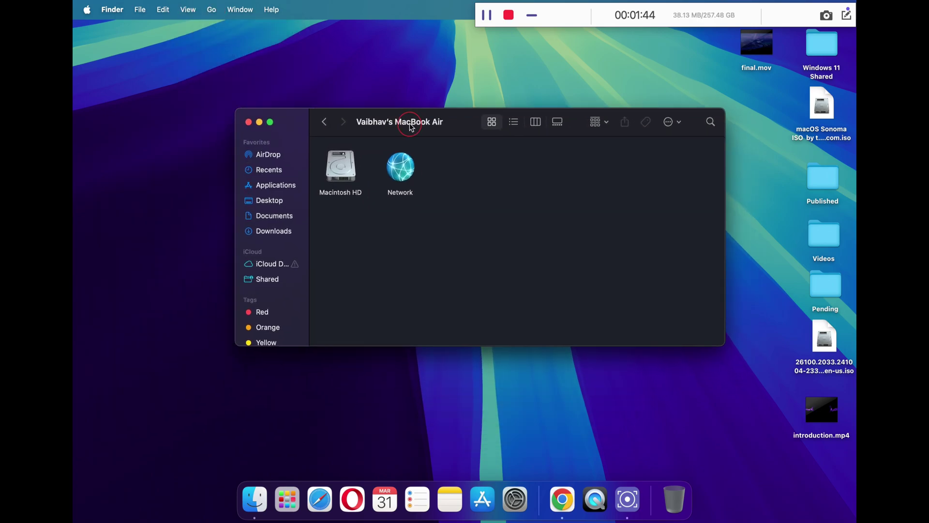
pyautogui.click(341, 179)
pyautogui.doubleClick(341, 162)
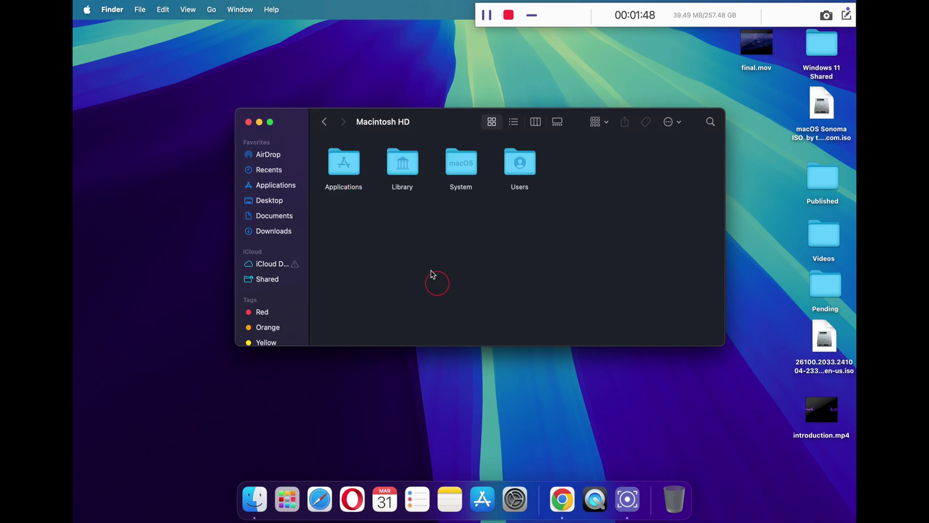
# Navigate into Library, then Application Support, then com.apple.idleassetsd.
pyautogui.click(404, 169)
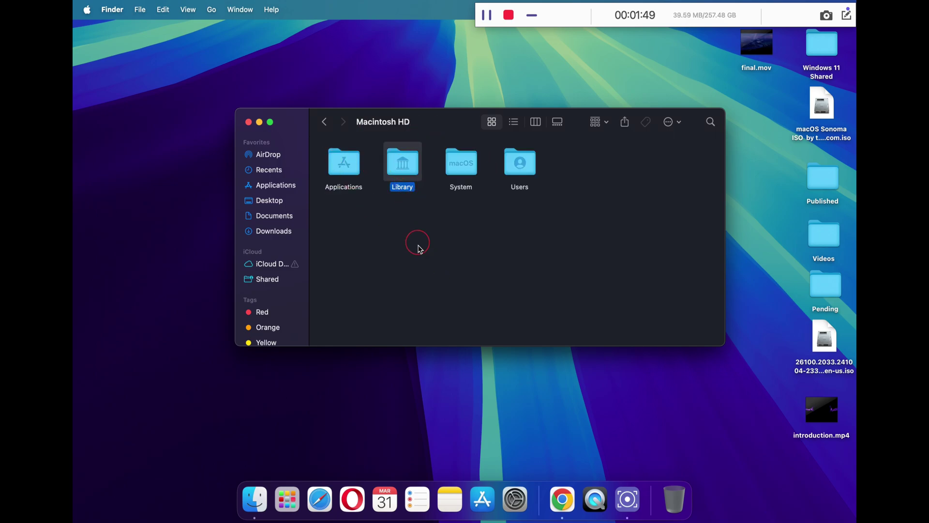
pyautogui.doubleClick(399, 156)
pyautogui.click(445, 254)
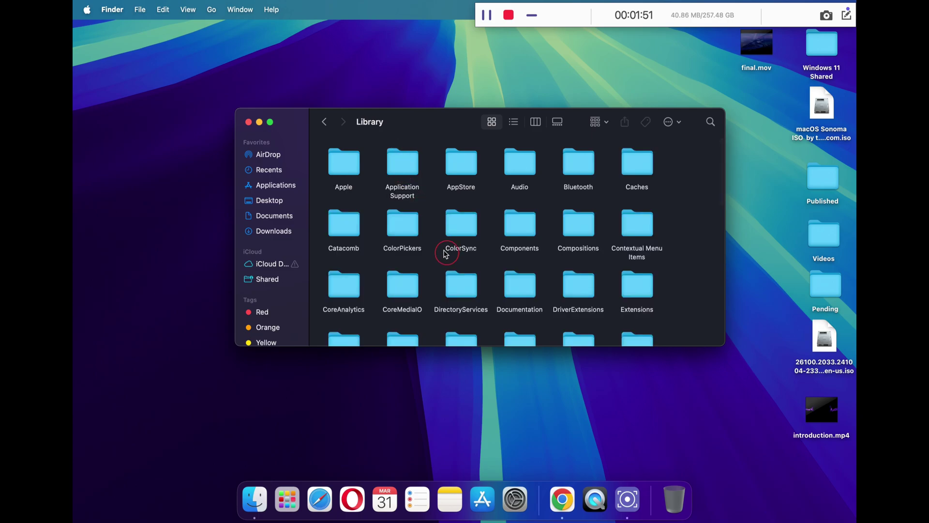
pyautogui.click(403, 166)
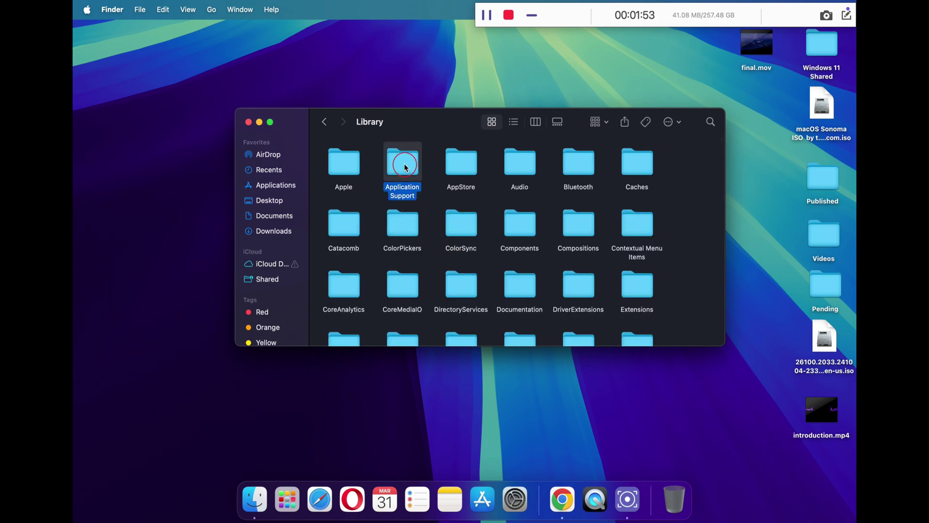
pyautogui.doubleClick(410, 172)
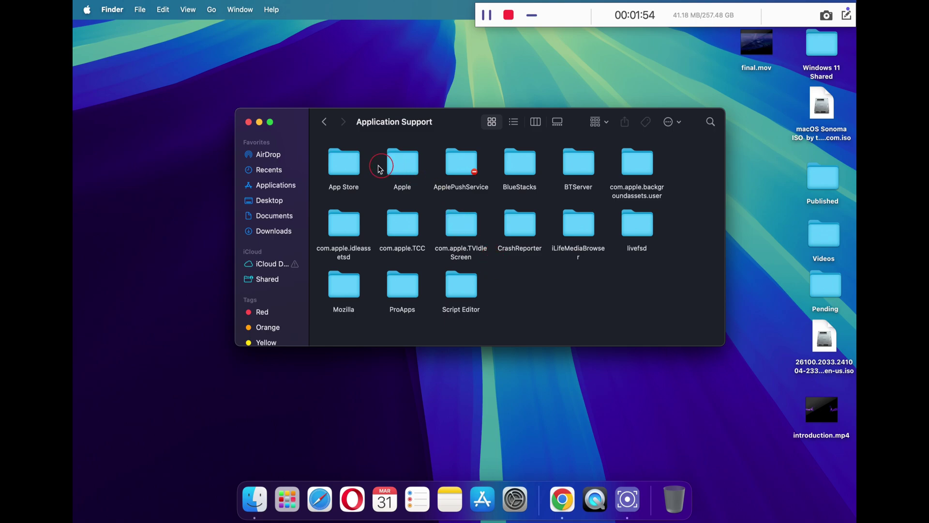
pyautogui.click(343, 246)
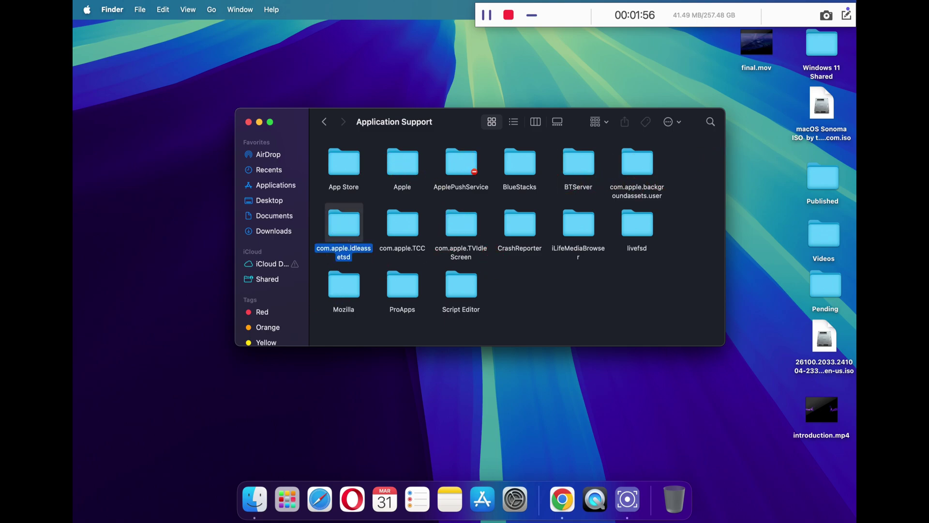
pyautogui.doubleClick(344, 227)
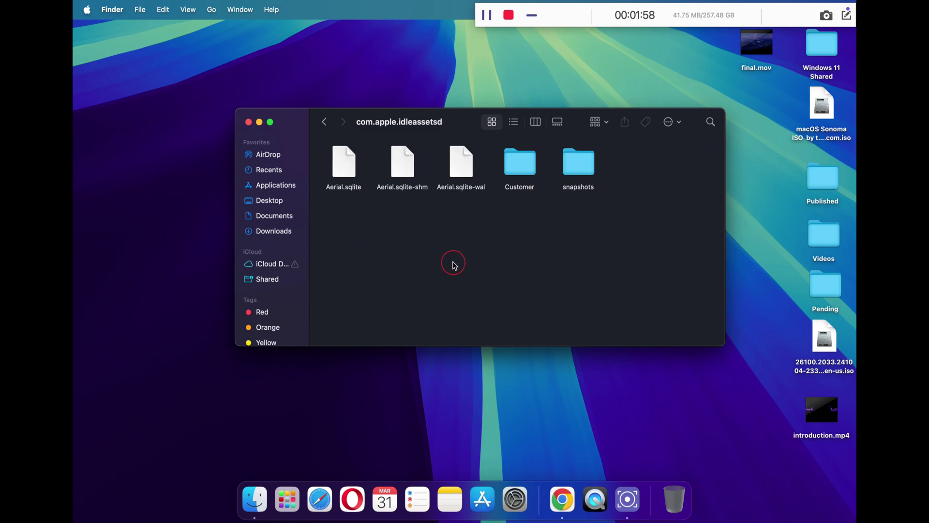
# Open Customer, then the empty 4KSDR240FPS folder, and move the window to the upper left.
pyautogui.doubleClick(520, 161)
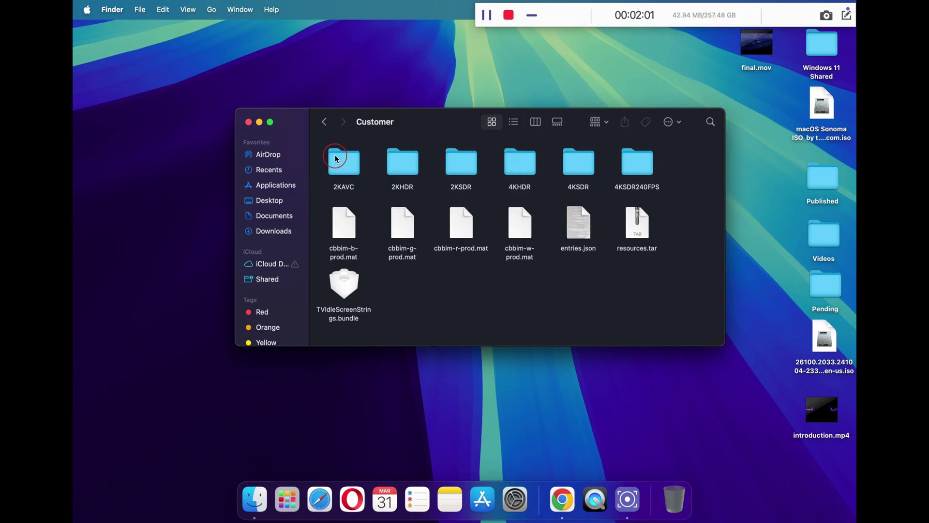
pyautogui.click(337, 159)
pyautogui.press('Right')
pyautogui.press('Right')
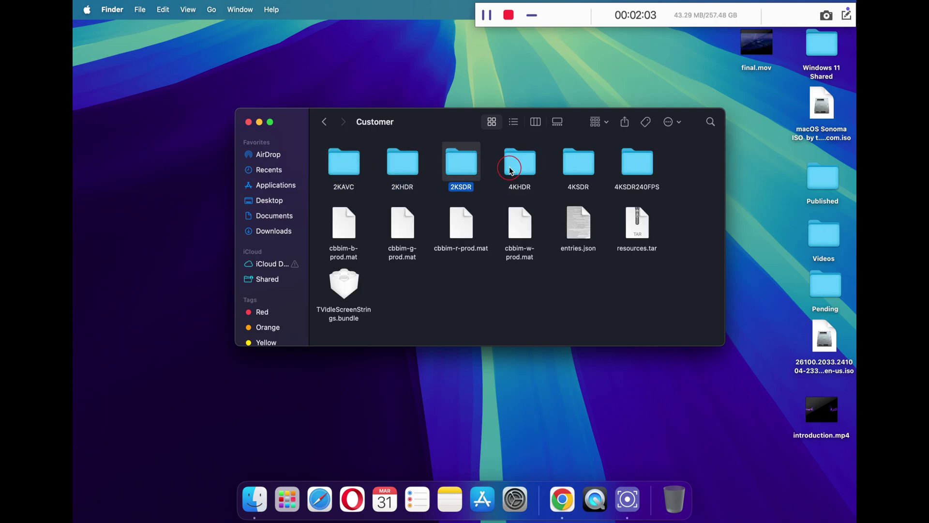
pyautogui.click(510, 168)
pyautogui.click(558, 166)
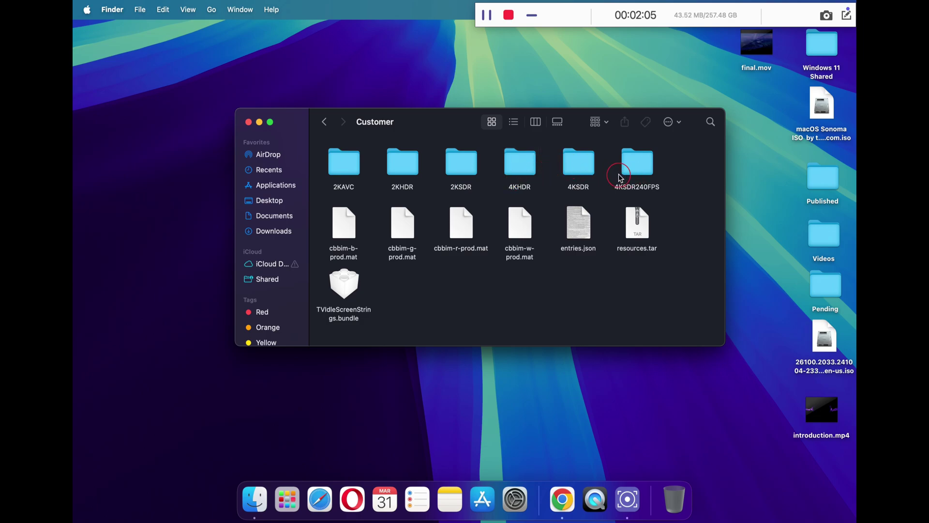
pyautogui.doubleClick(633, 167)
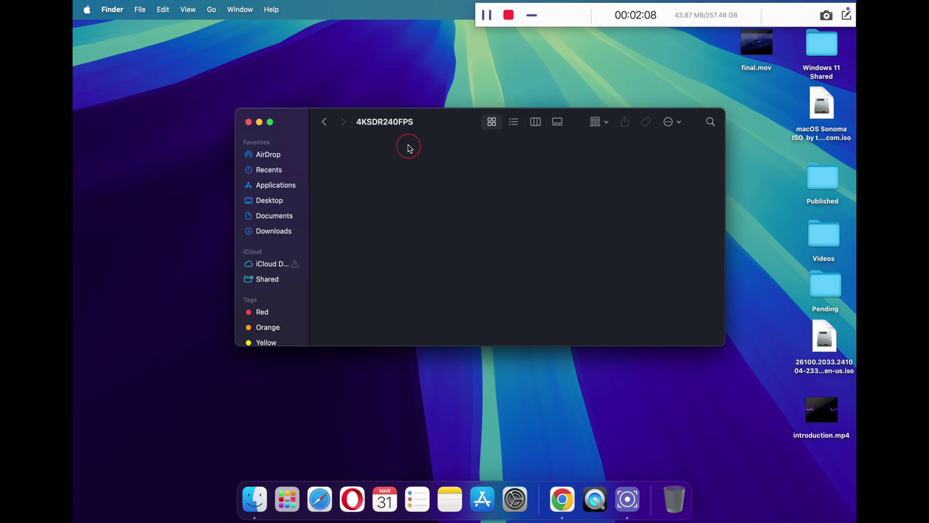
pyautogui.moveTo(396, 128); pyautogui.dragTo(240, 41)
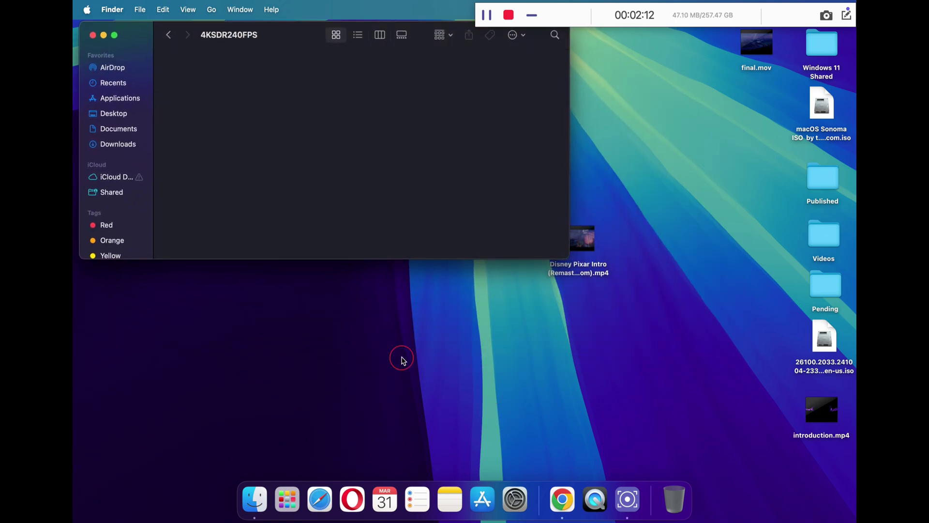
# Set the desktop wallpaper to the Sonoma Horizon aerial via Change Wallpaper.
pyautogui.rightClick(419, 359)
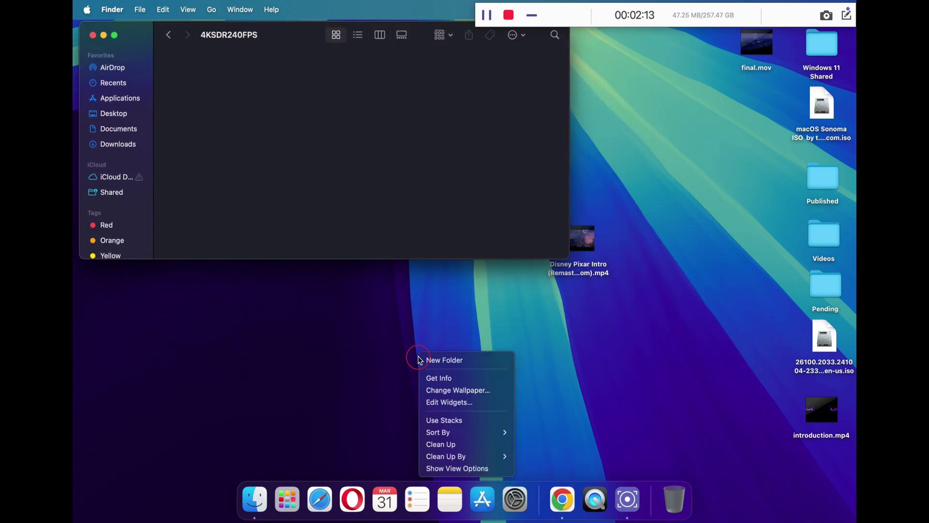
pyautogui.click(468, 391)
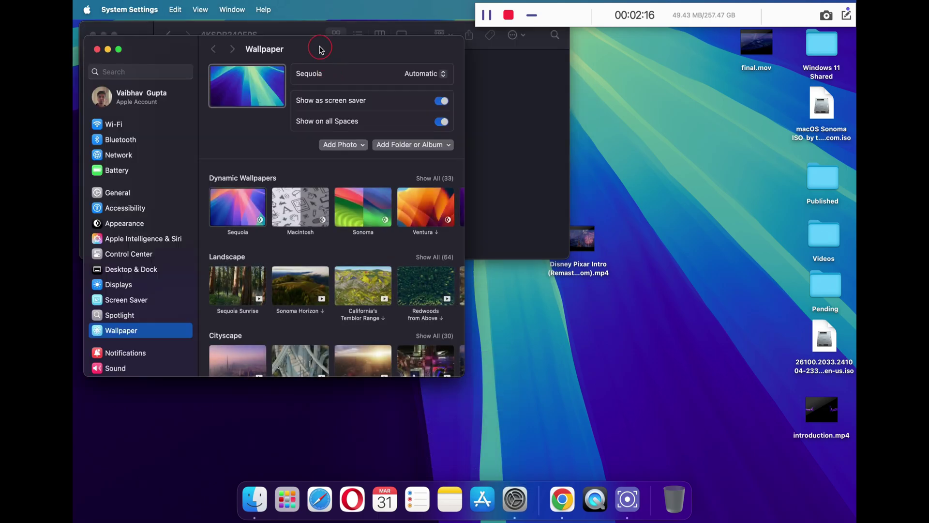
pyautogui.moveTo(320, 50); pyautogui.dragTo(465, 61)
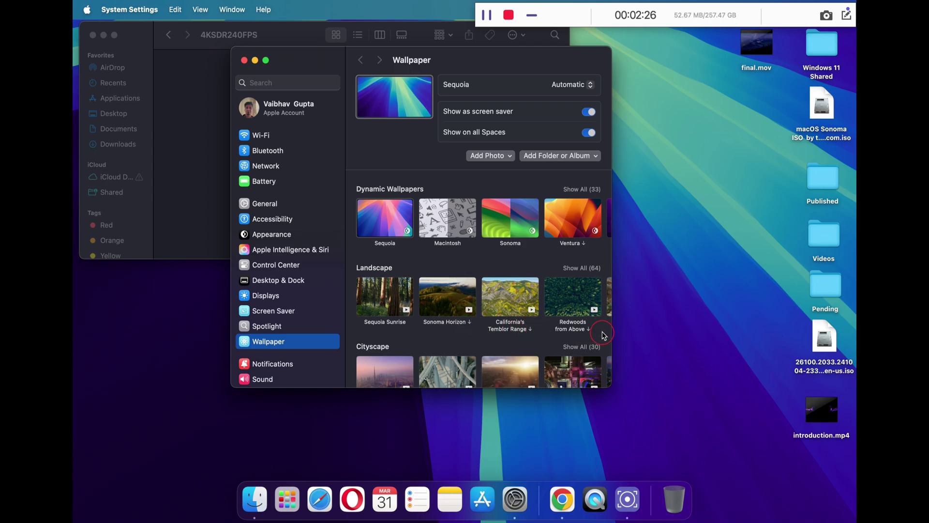
pyautogui.click(465, 312)
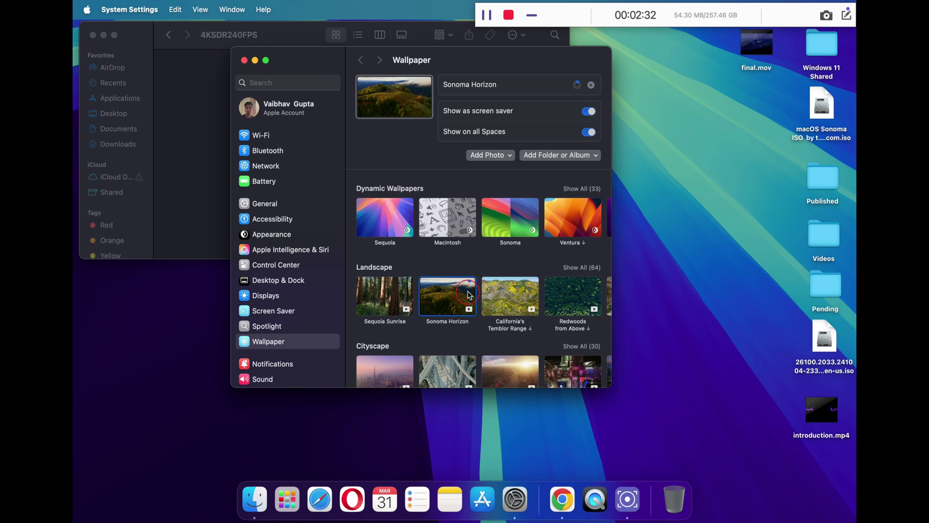
pyautogui.moveTo(413, 54); pyautogui.dragTo(557, 80)
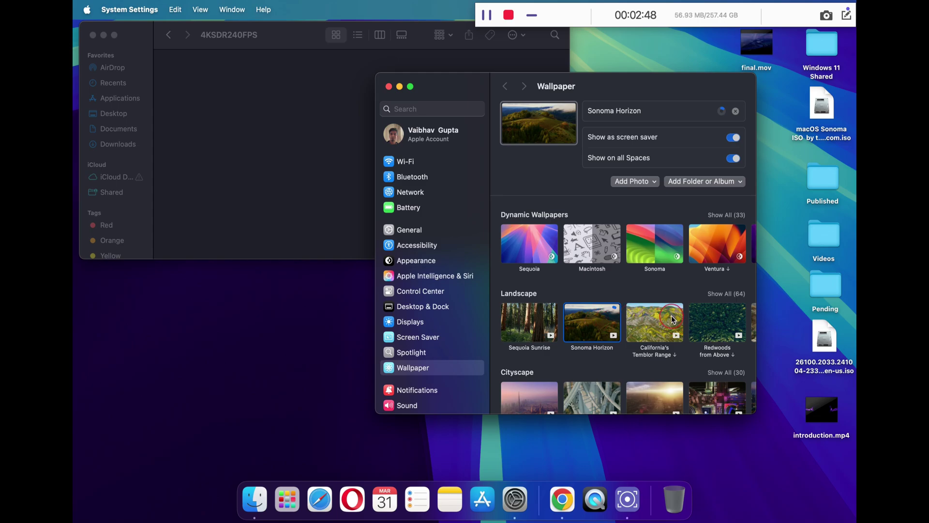
# Expand and collapse the Landscape wallpapers, then preview final.mov in QuickTime Player.
pyautogui.click(727, 293)
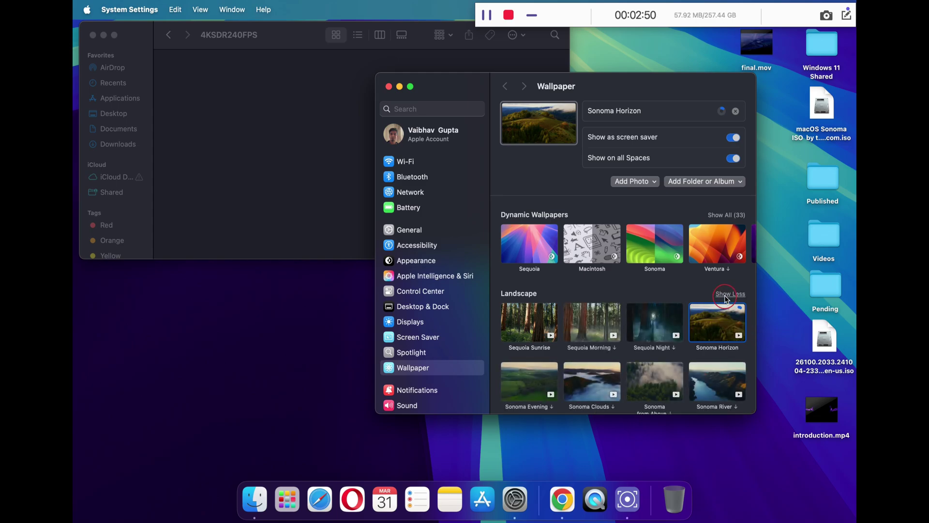
pyautogui.scroll(-6, 653, 329)
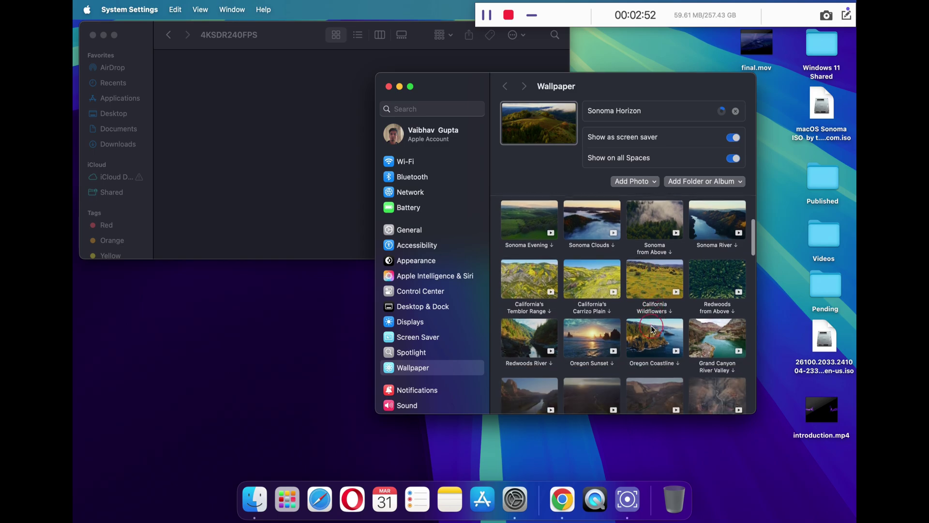
pyautogui.scroll(6, 652, 321)
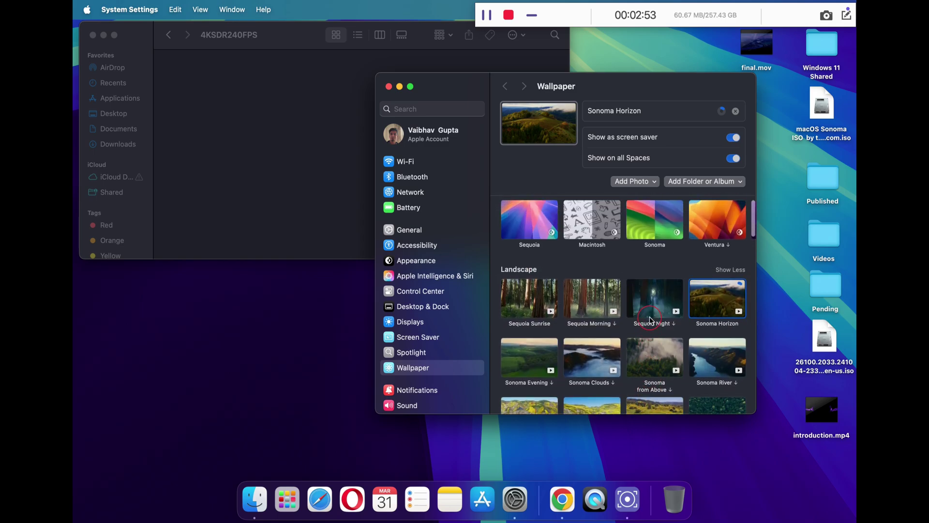
pyautogui.click(736, 272)
pyautogui.moveTo(573, 94); pyautogui.dragTo(551, 85)
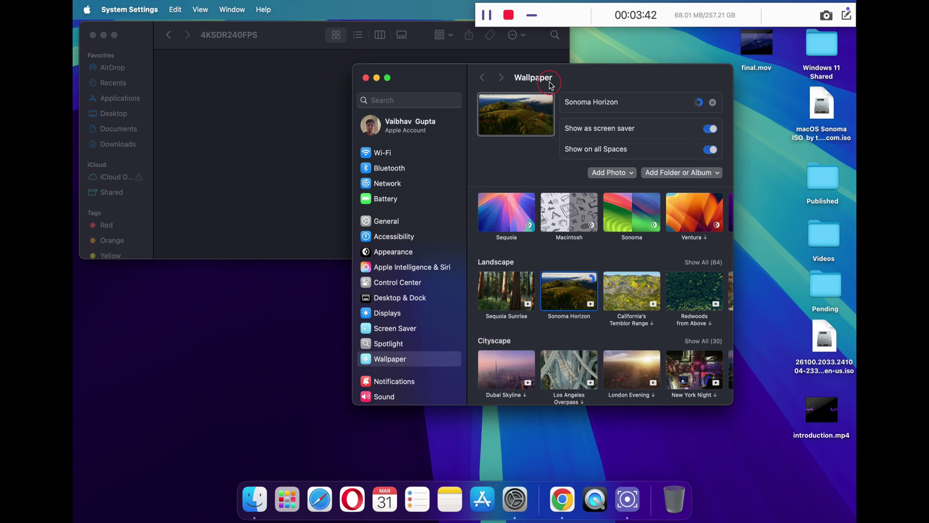
pyautogui.doubleClick(752, 71)
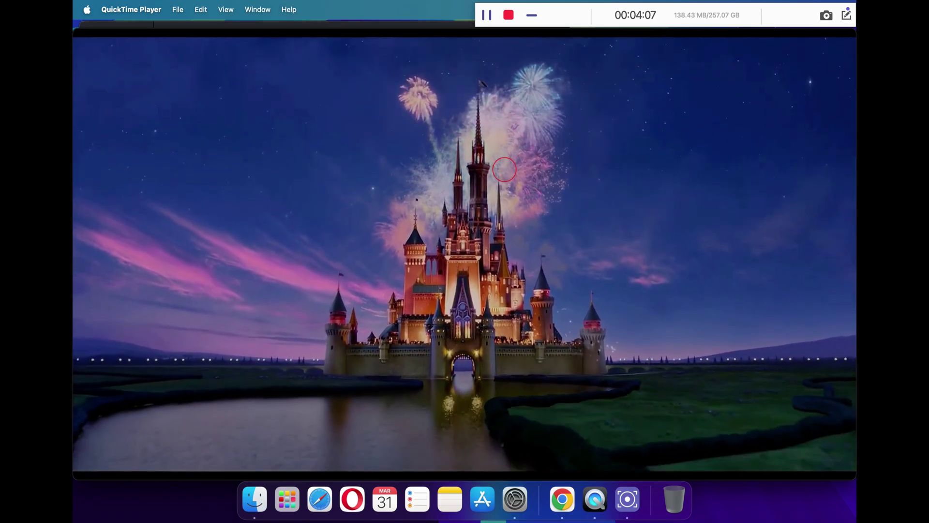
pyautogui.moveTo(450, 222)
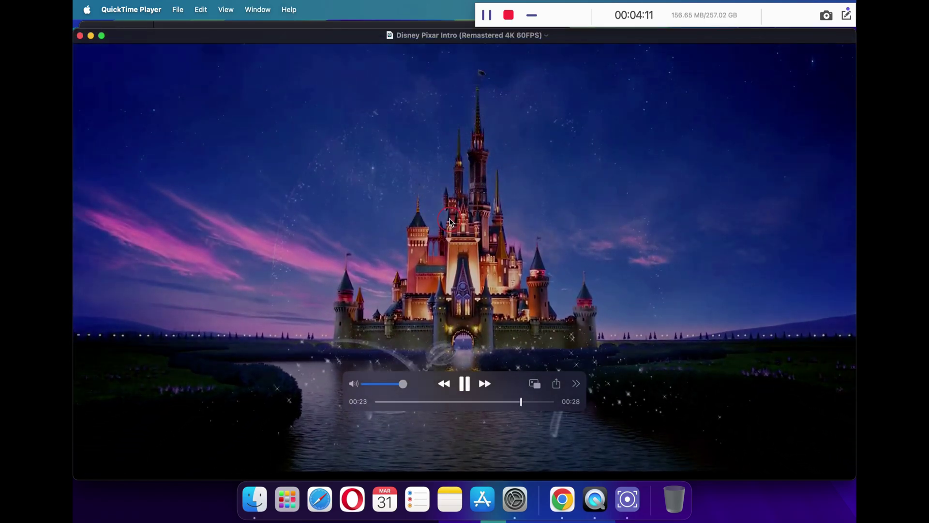
pyautogui.moveTo(157, 91)
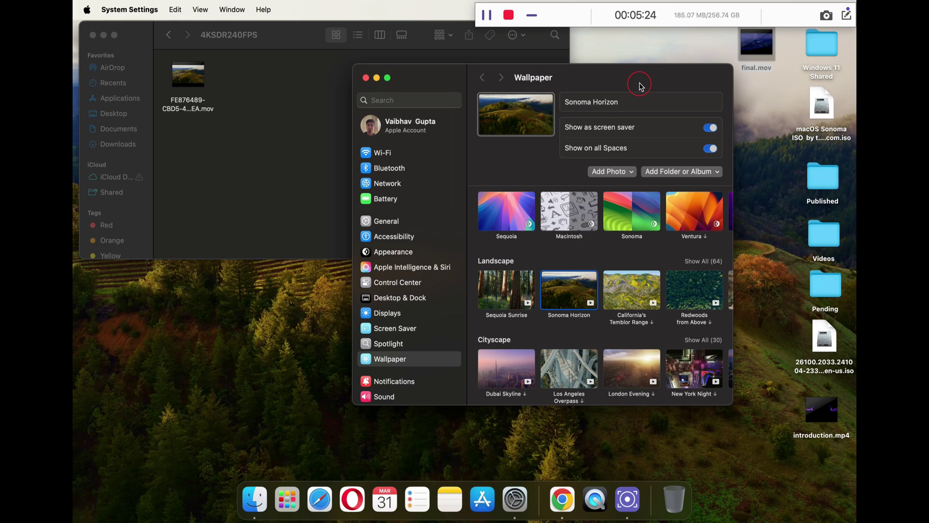
# Bring Finder forward, select the downloaded .mov file, and minimize System Settings.
pyautogui.click(175, 93)
pyautogui.click(193, 105)
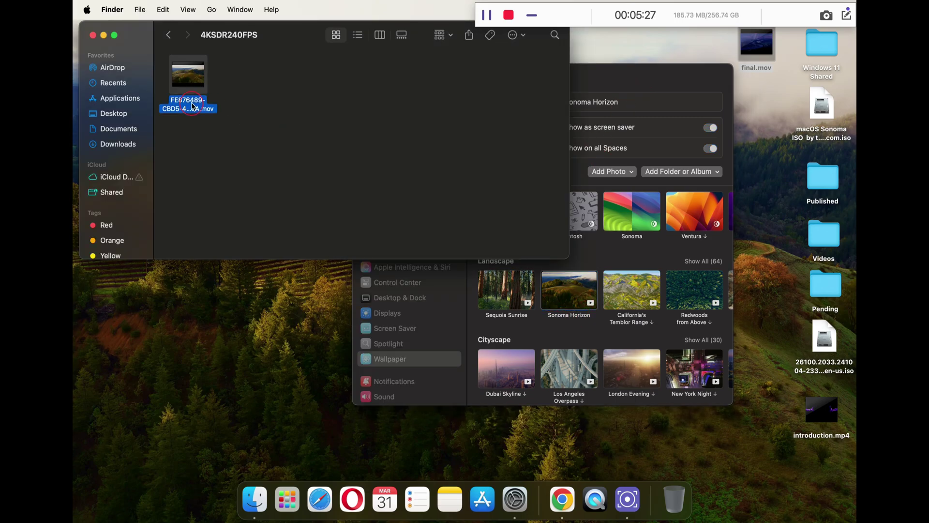
pyautogui.click(539, 121)
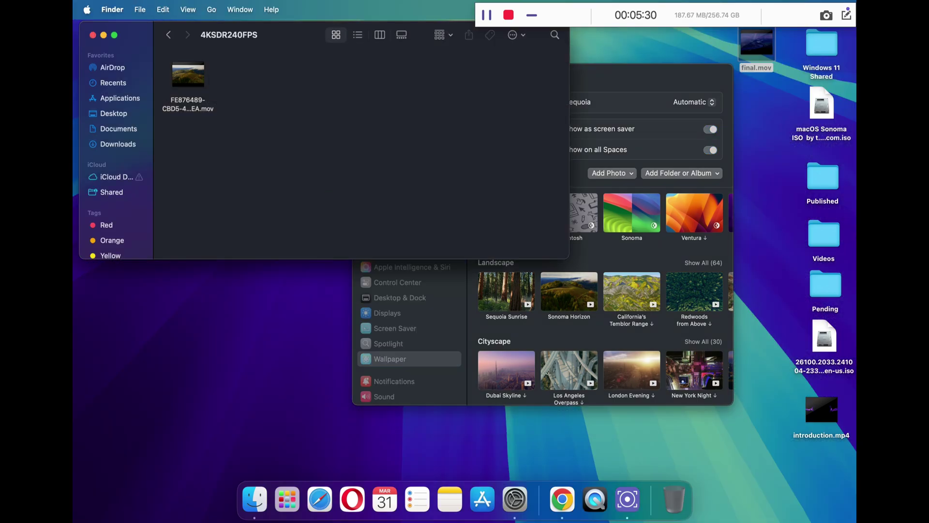
pyautogui.moveTo(290, 35); pyautogui.dragTo(341, 94)
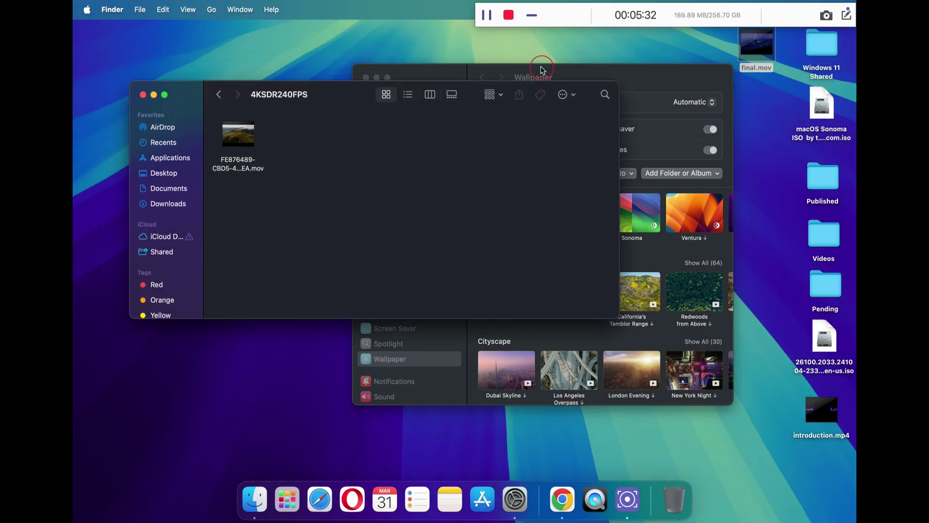
pyautogui.click(377, 78)
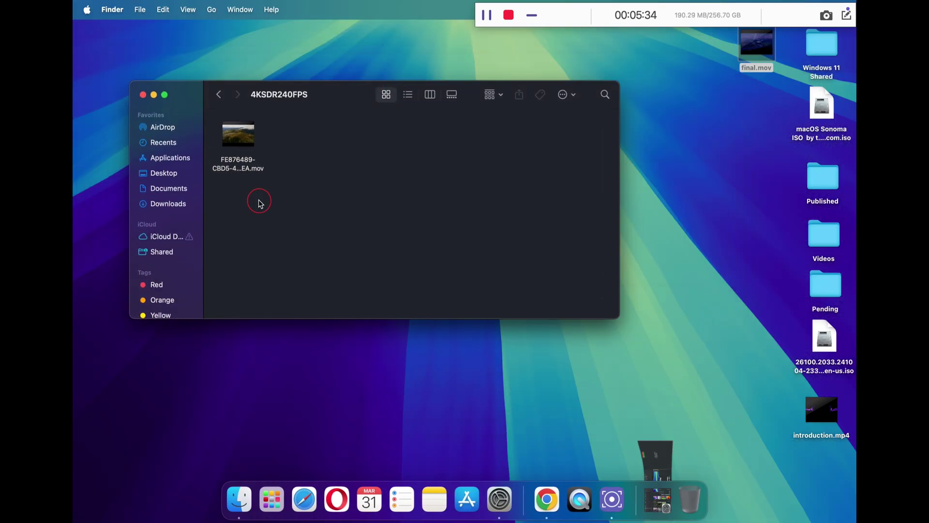
# Copy the Sonoma Horizon .mov file's full name, leaving the name unchanged.
pyautogui.click(242, 167)
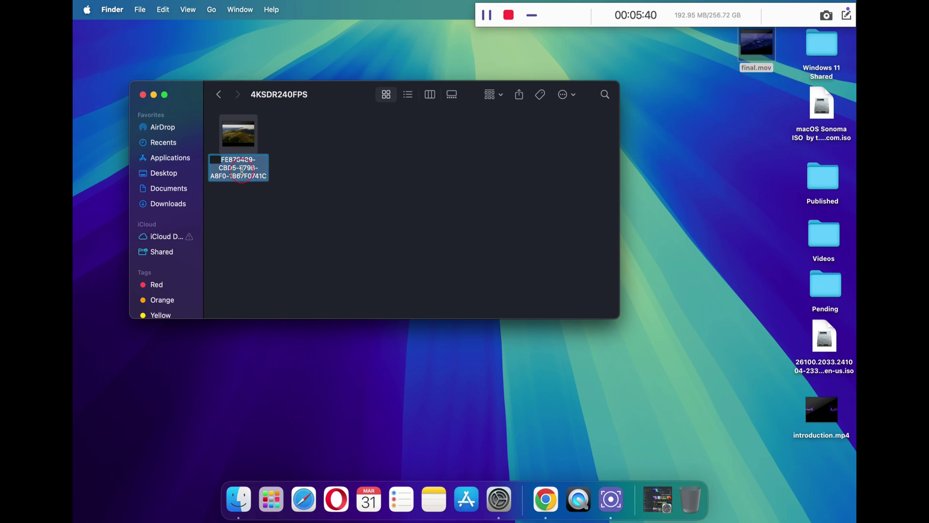
pyautogui.rightClick(242, 169)
pyautogui.click(280, 240)
pyautogui.click(368, 199)
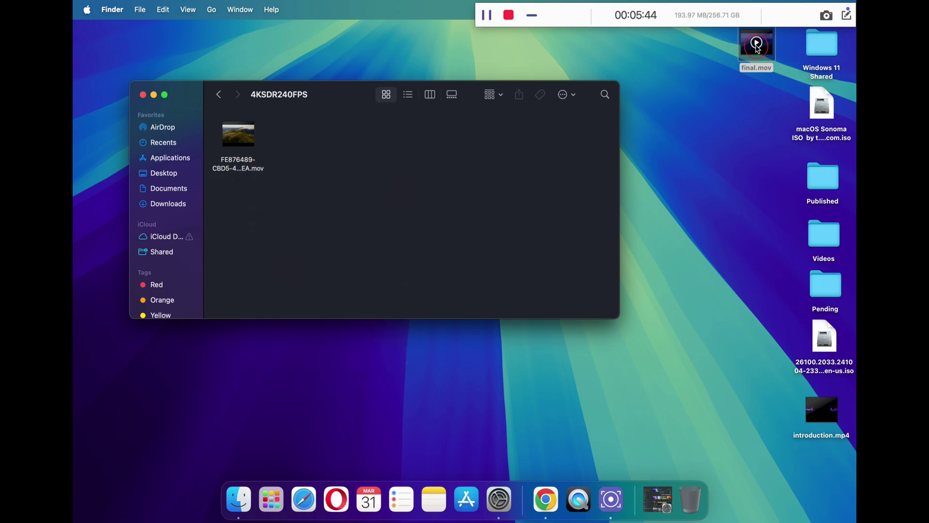
# Move final.mov from the desktop into the 4KSDR240FPS folder, authorizing with the password.
pyautogui.rightClick(761, 55)
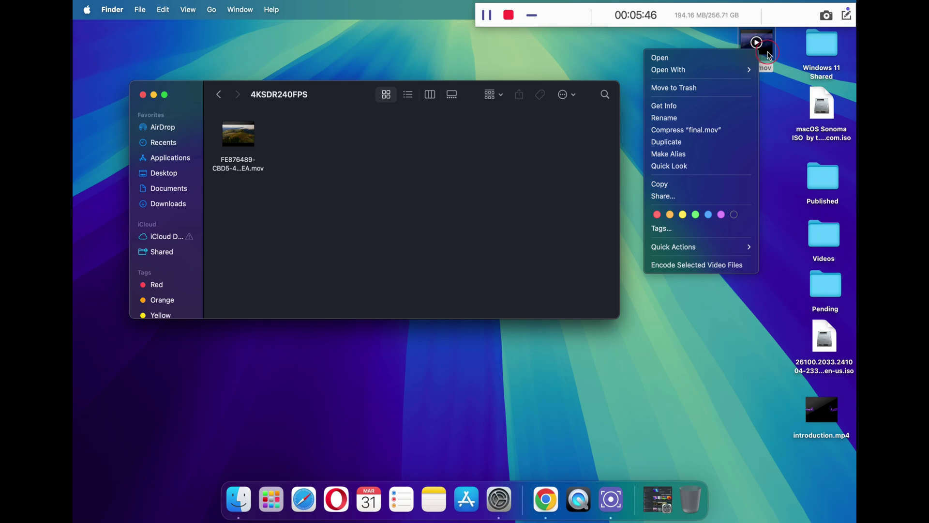
pyautogui.press('Escape')
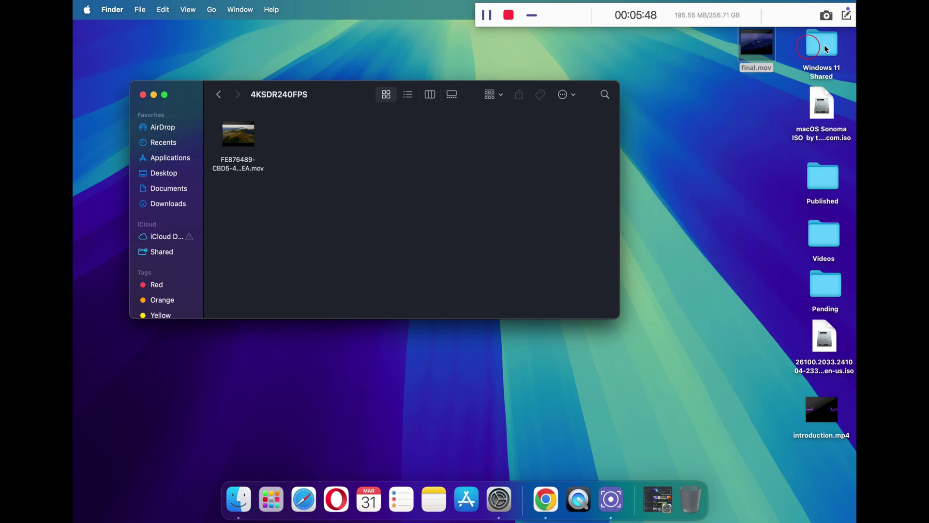
pyautogui.moveTo(756, 46); pyautogui.dragTo(334, 141)
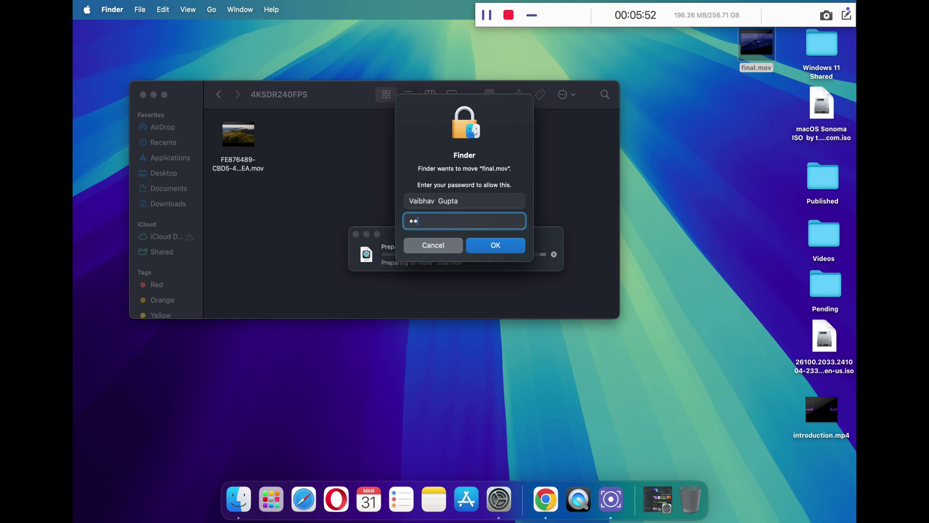
pyautogui.press('Return')
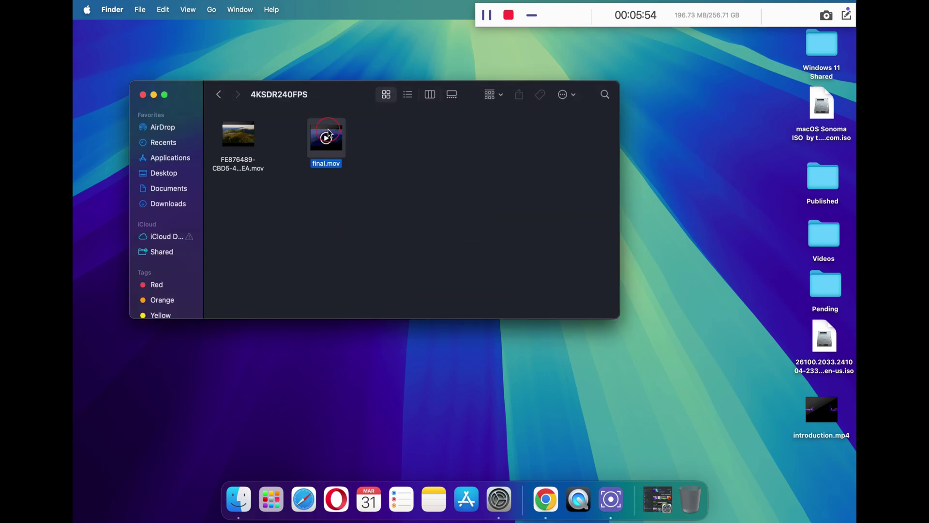
# Copy the original FE876489 aerial video's file name.
pyautogui.click(237, 169)
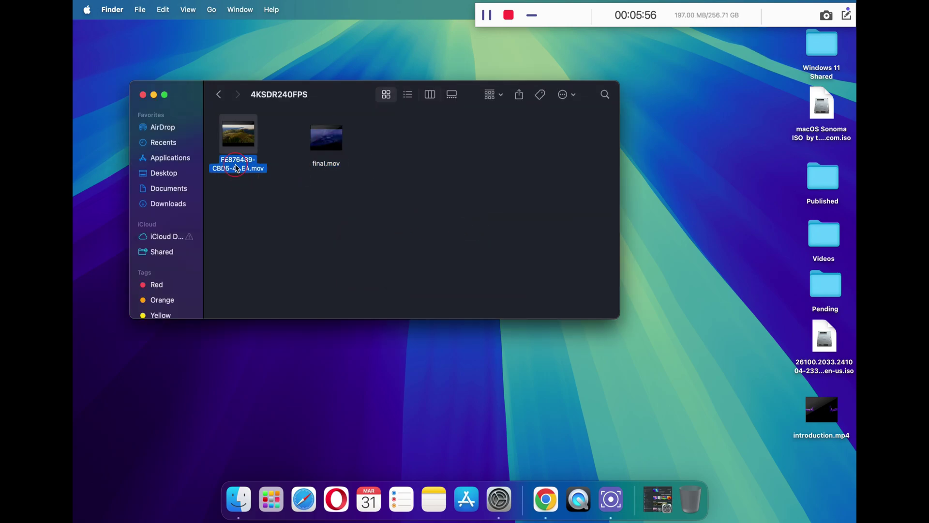
pyautogui.click(239, 169)
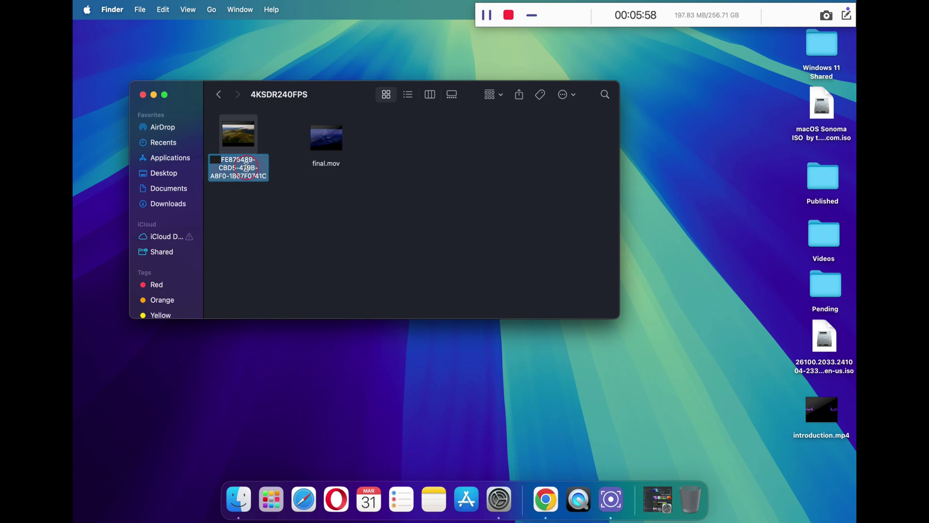
pyautogui.rightClick(239, 169)
pyautogui.click(288, 235)
# Move the original FE876489 aerial video to the Trash, authorizing with the password.
pyautogui.click(265, 198)
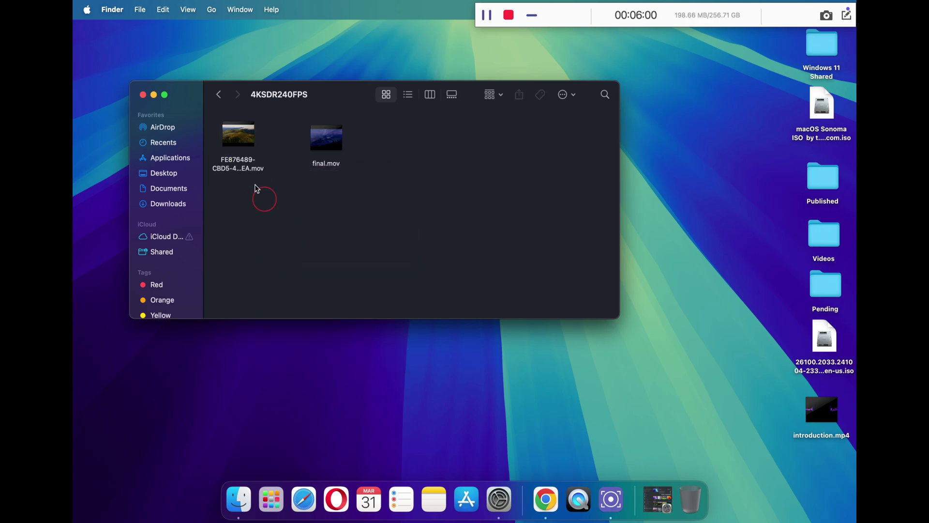
pyautogui.rightClick(233, 160)
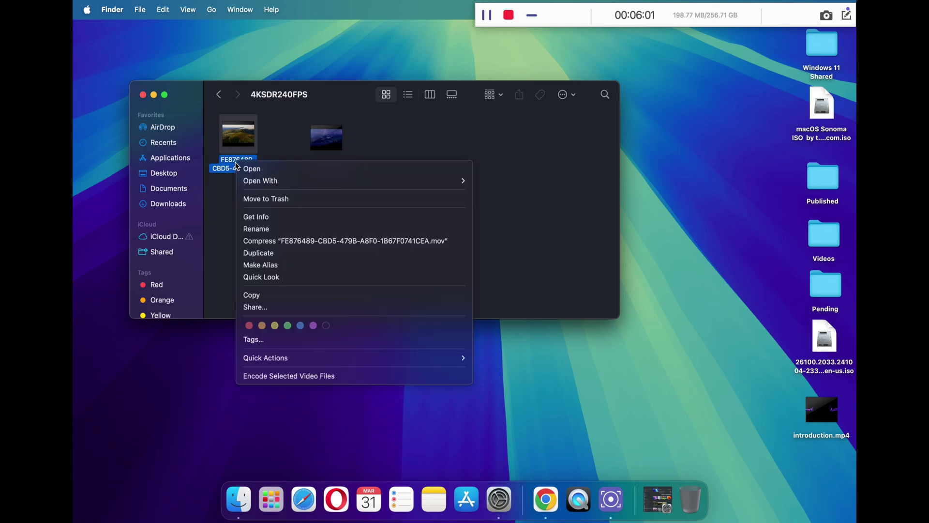
pyautogui.click(285, 200)
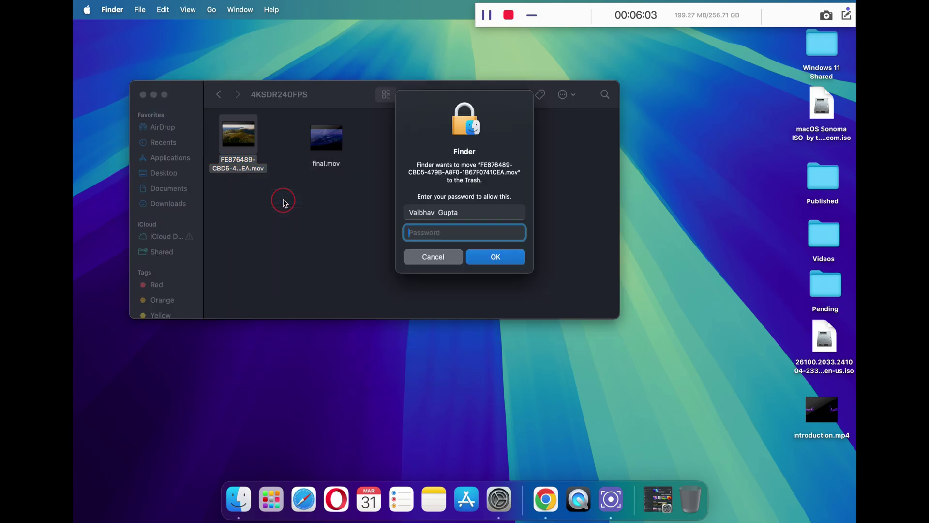
pyautogui.press('Return')
pyautogui.click(435, 233)
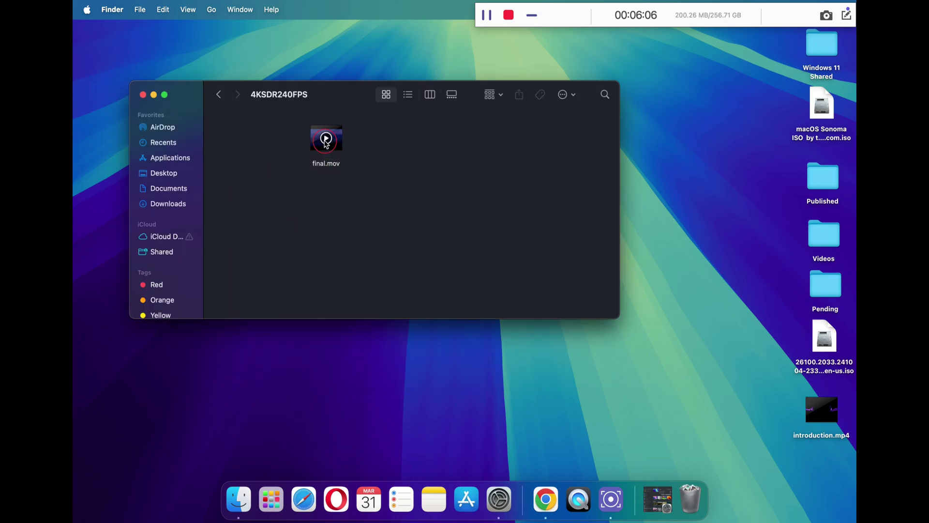
# Rename final.mov to FE876489-CBD5-479B-A8F0-1B67F0741CEA.mov by pasting the copied name, then authorize.
pyautogui.rightClick(319, 164)
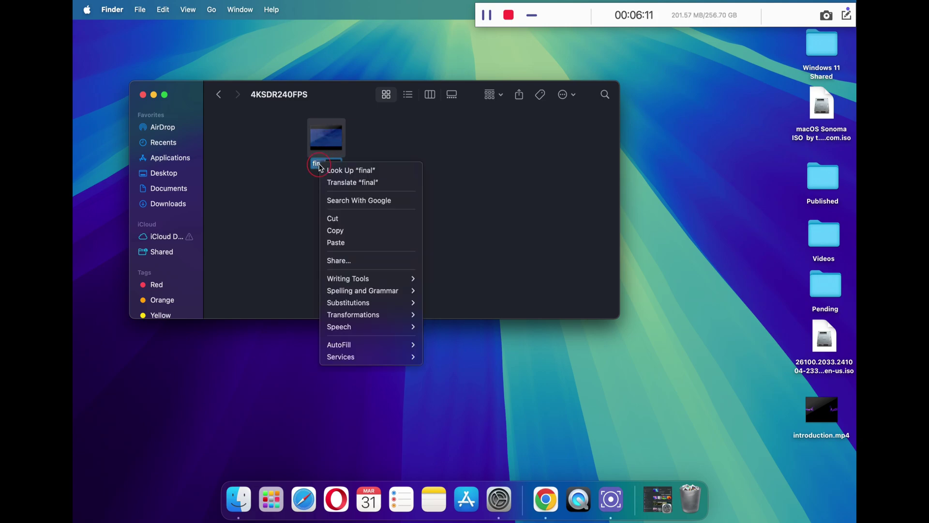
pyautogui.click(368, 243)
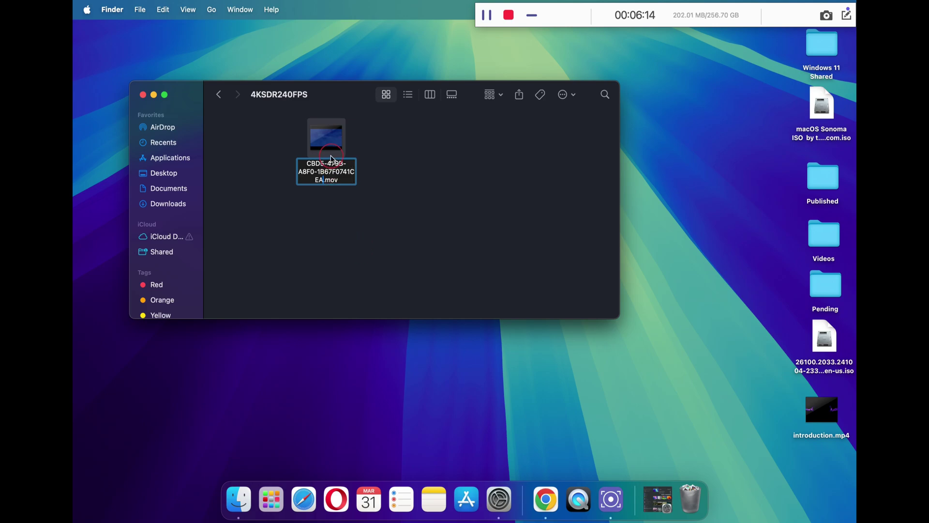
pyautogui.click(437, 220)
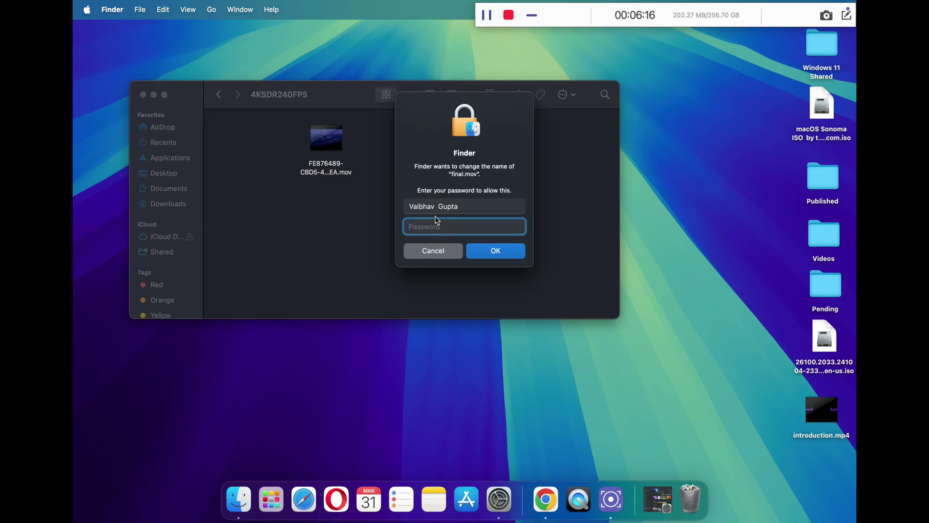
pyautogui.write('••••')
pyautogui.click(491, 259)
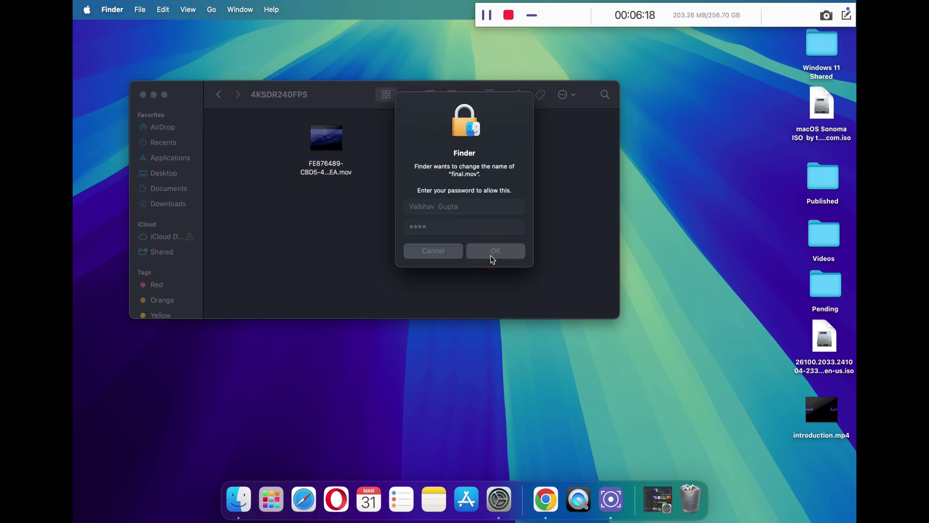
# Reopen 4KSDR240FPS to confirm only the renamed clip remains, then close Finder.
pyautogui.click(230, 103)
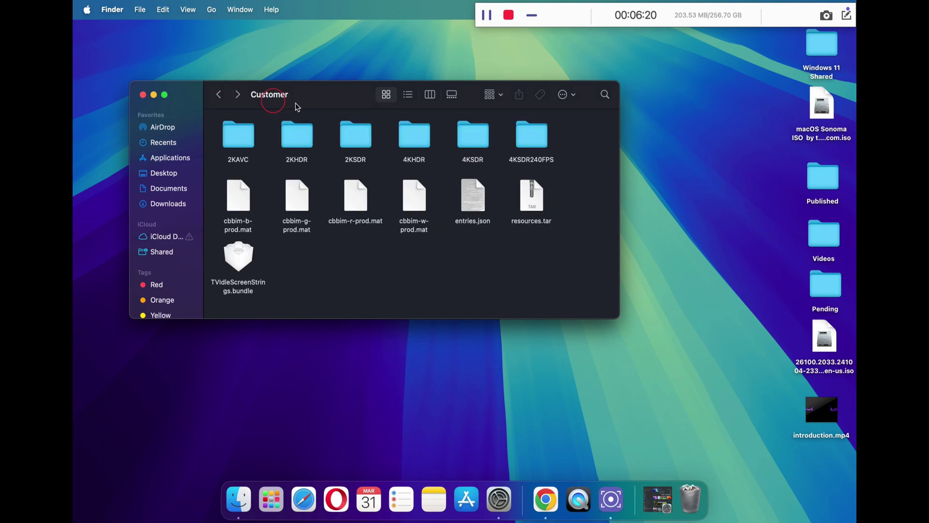
pyautogui.doubleClick(529, 141)
pyautogui.press('super+a')
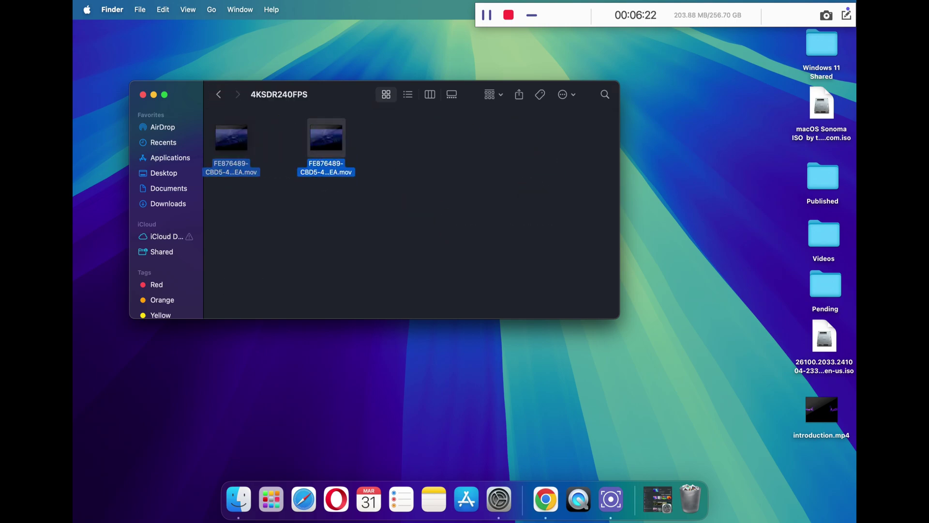
pyautogui.click(388, 219)
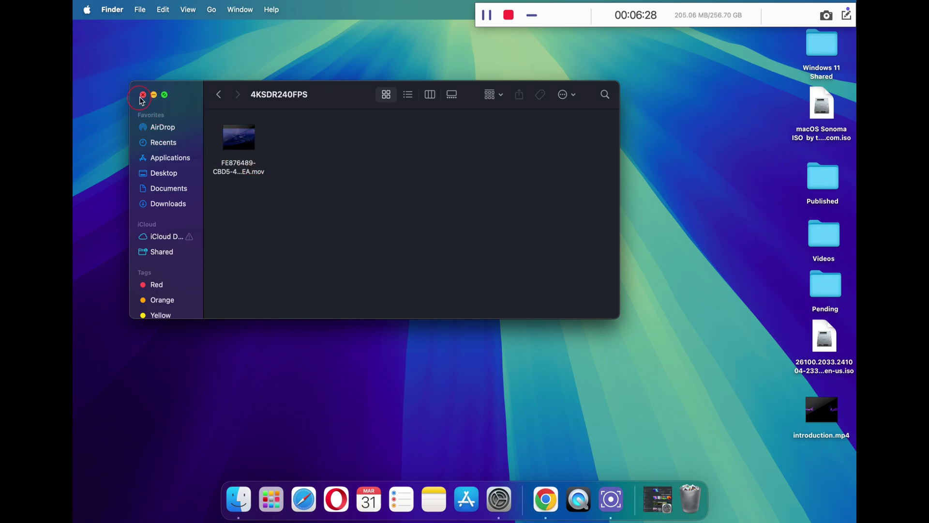
pyautogui.click(143, 95)
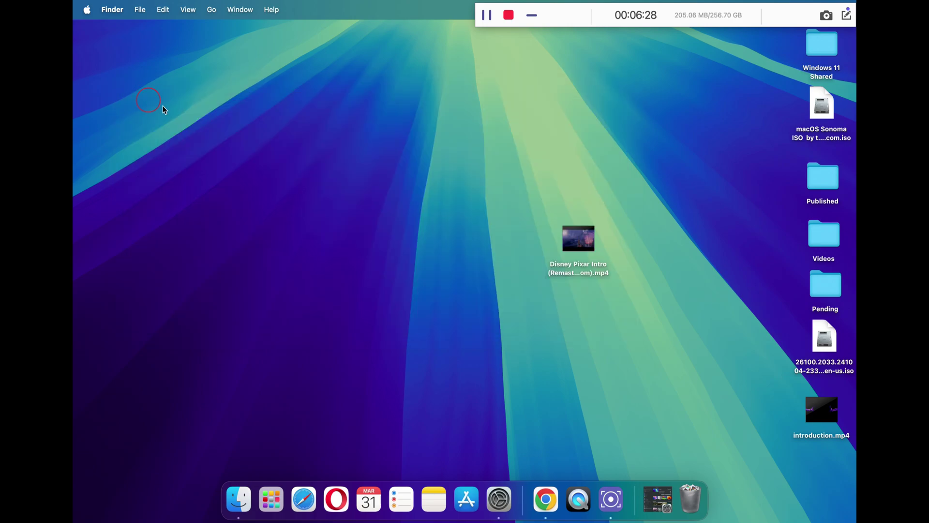
# Reapply Sonoma Horizon as wallpaper so the starry custom clip plays, then minimize System Settings.
pyautogui.rightClick(503, 387)
pyautogui.click(547, 388)
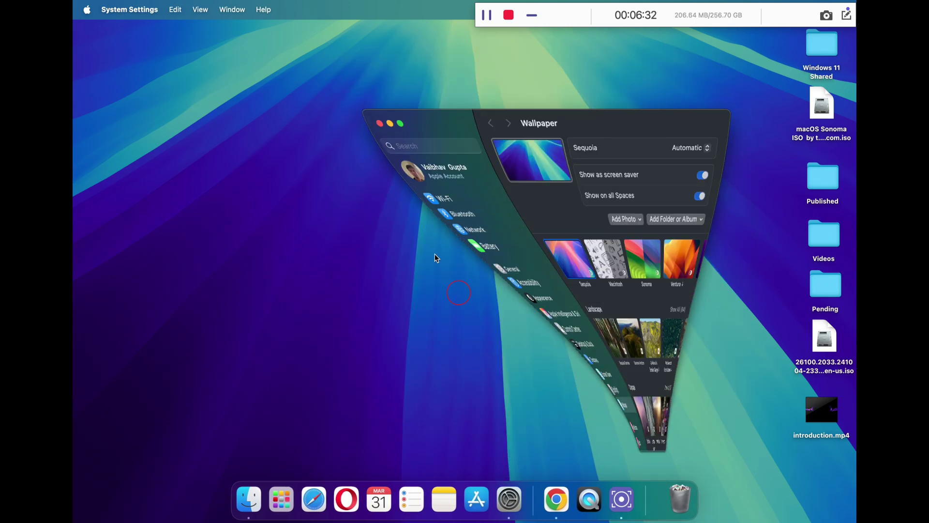
pyautogui.moveTo(535, 81); pyautogui.dragTo(437, 82)
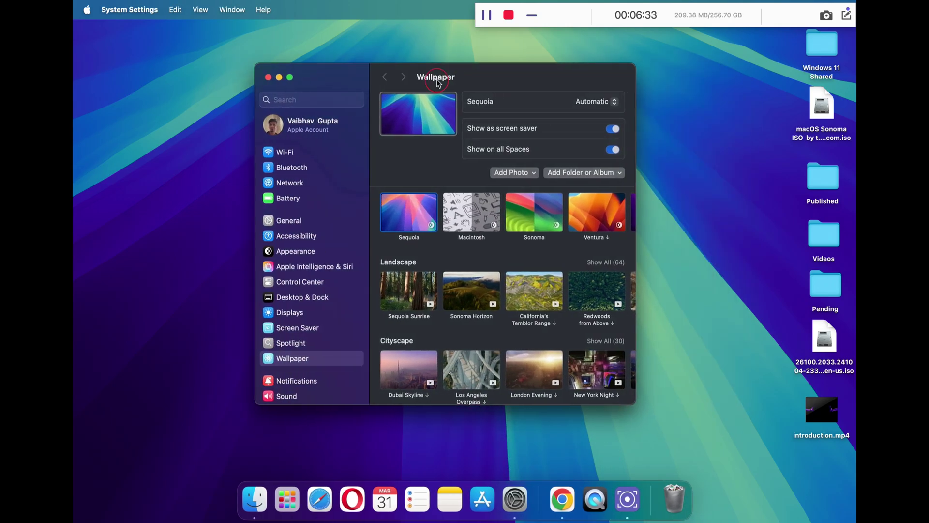
pyautogui.click(463, 293)
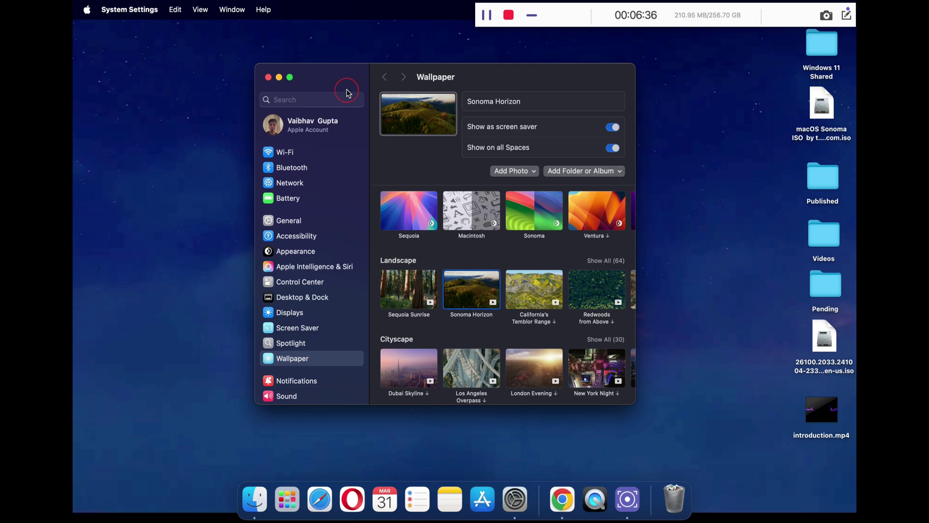
pyautogui.click(280, 77)
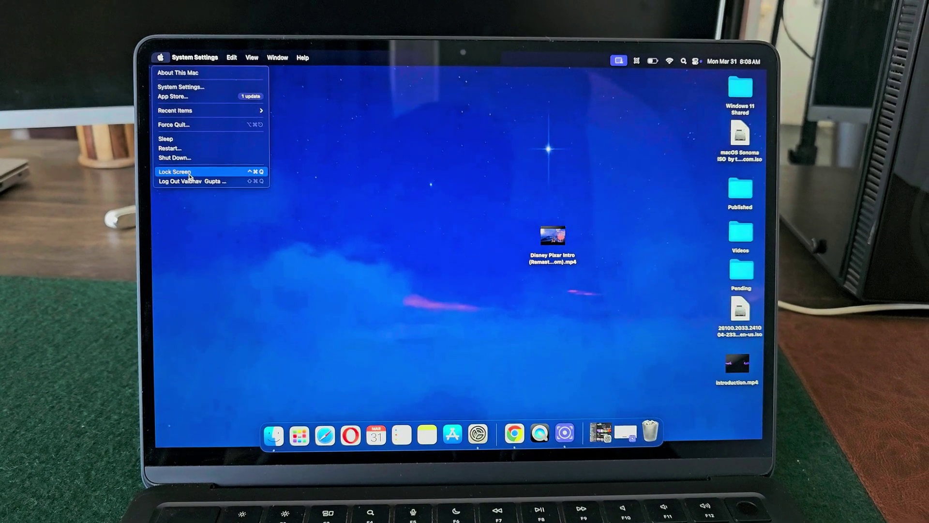
# Lock the Mac to see the Disney intro with castle and fireworks playing on the lock screen, then unlock.
pyautogui.click(190, 172)
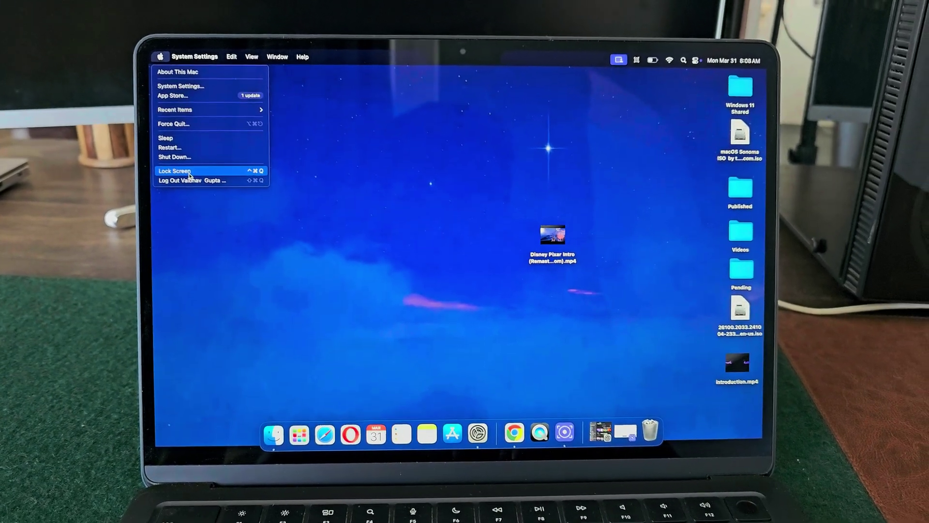
pyautogui.click(191, 179)
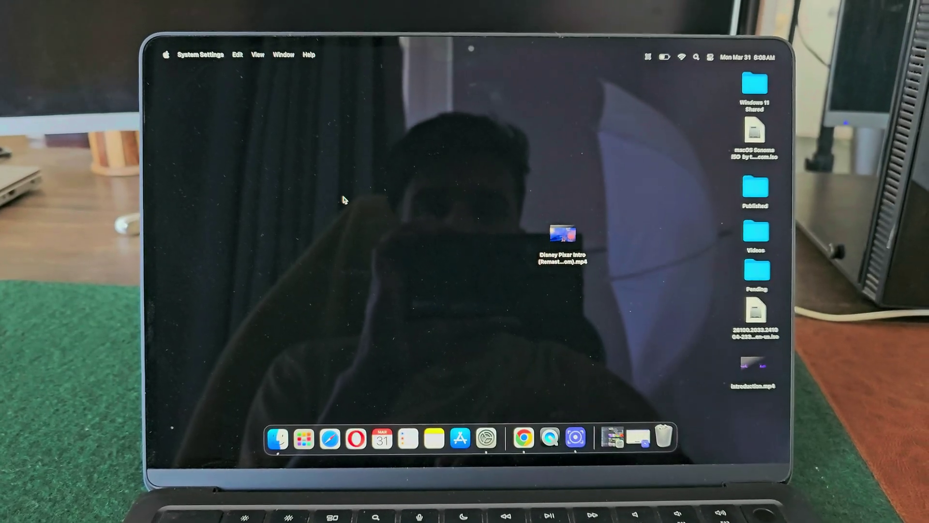
# With Finder active, lock the Mac via Apple menu > Lock Screen, then unlock.
pyautogui.click(472, 205)
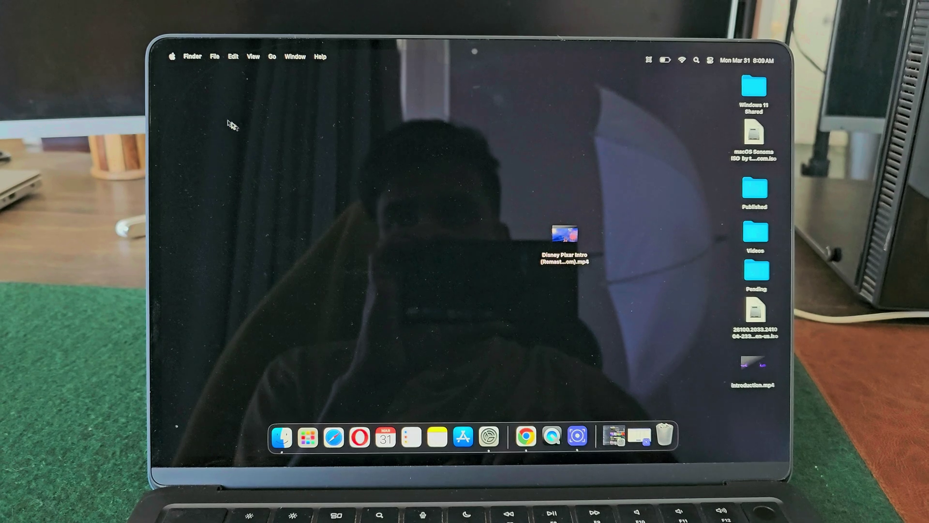
pyautogui.click(175, 58)
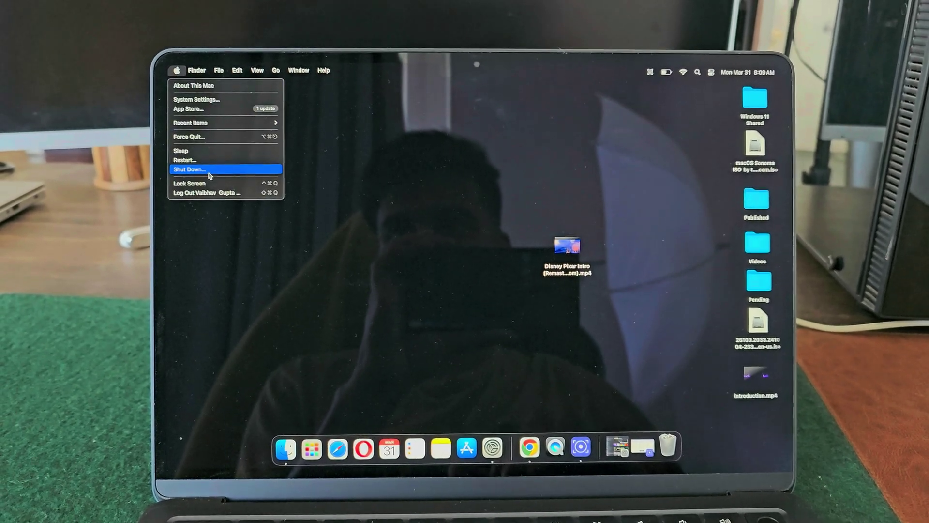
pyautogui.click(209, 183)
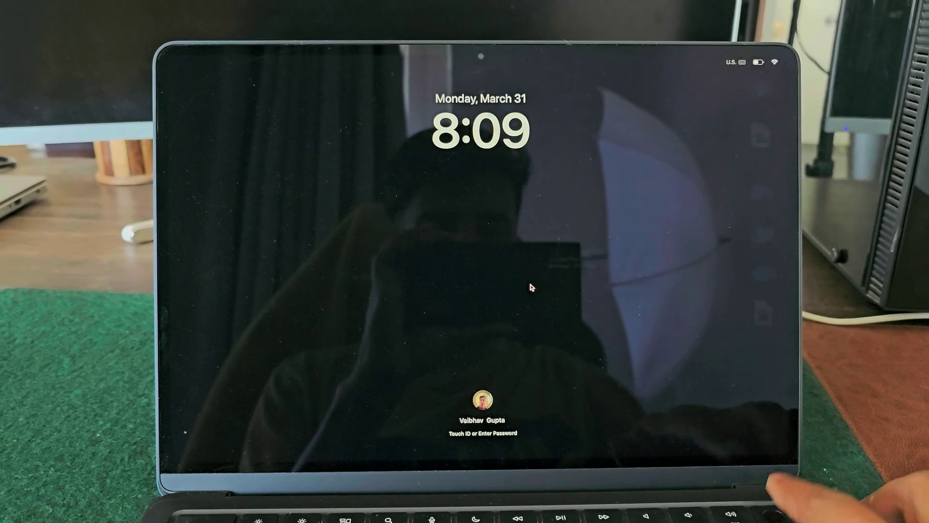
# Lock the Mac again so the intro's starry blue night sky shows behind the clock.
pyautogui.click(167, 69)
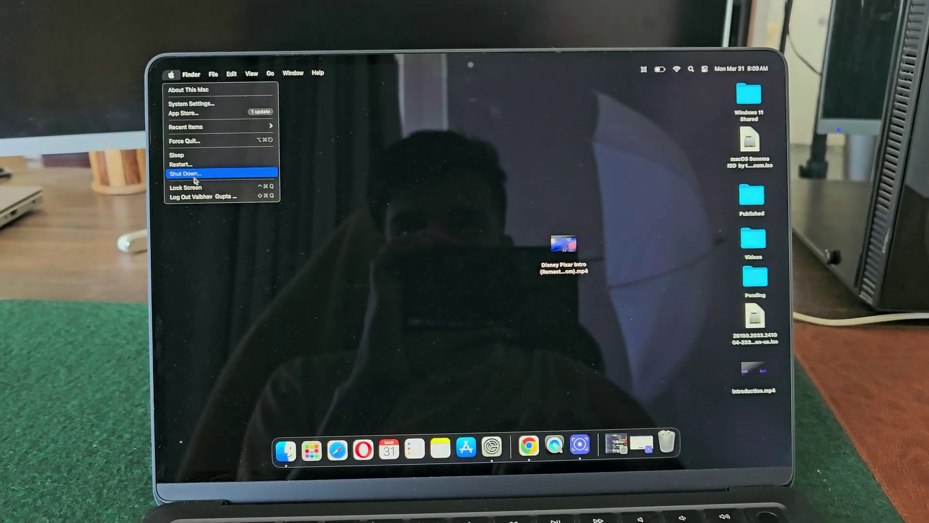
pyautogui.click(201, 164)
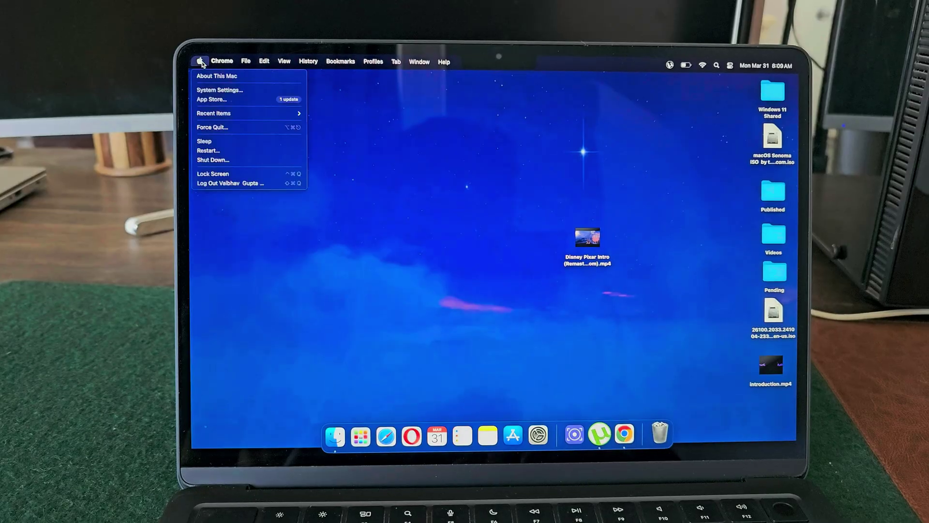
pyautogui.click(246, 175)
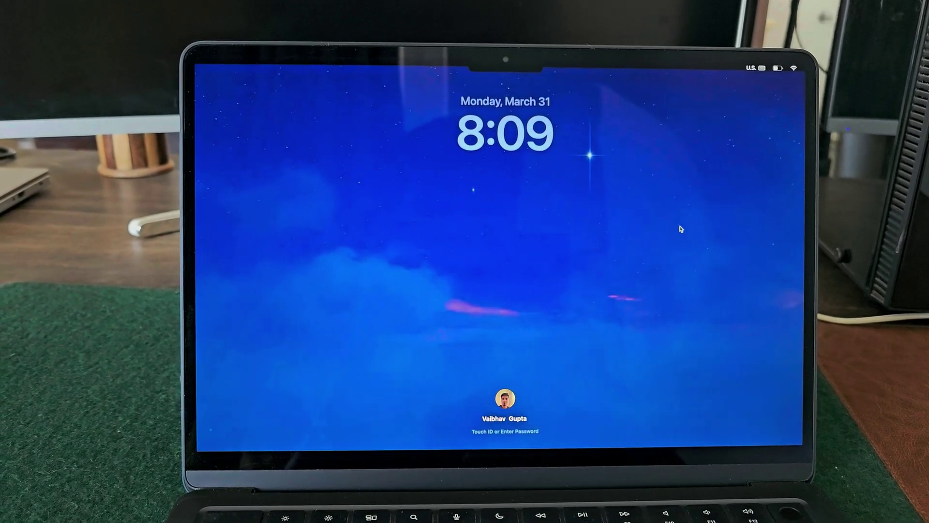